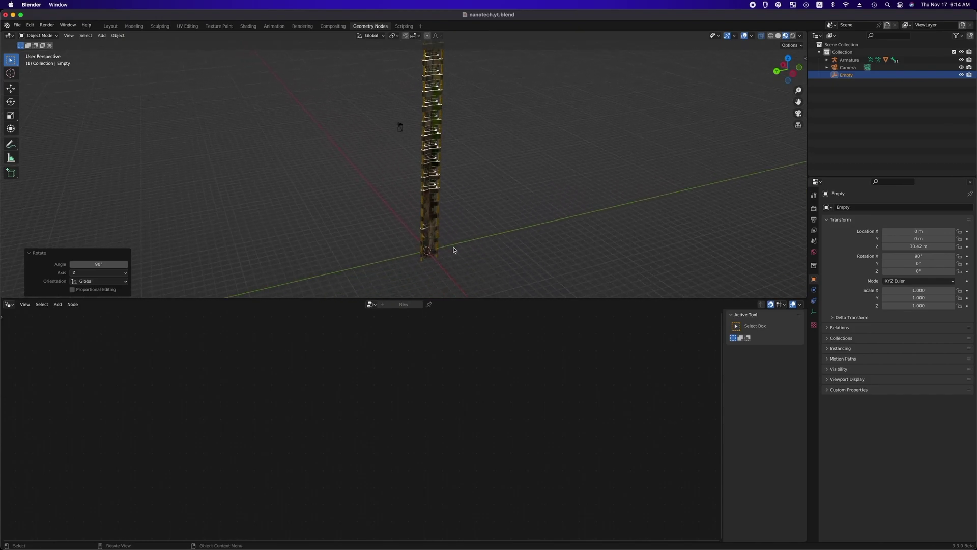
# Open the Plane's root geometry node tree and move its Group Output node farther right of the node groups.
pyautogui.click(814, 291)
pyautogui.click(917, 272)
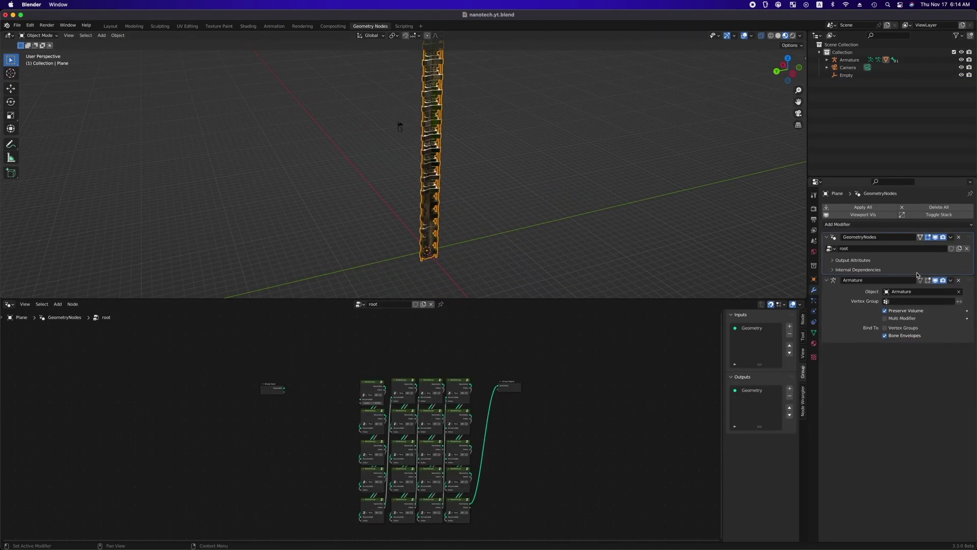
pyautogui.moveTo(461, 424); pyautogui.dragTo(438, 451, button='middle')
pyautogui.moveTo(492, 419); pyautogui.dragTo(585, 442)
pyautogui.scroll(-5, 583, 442)
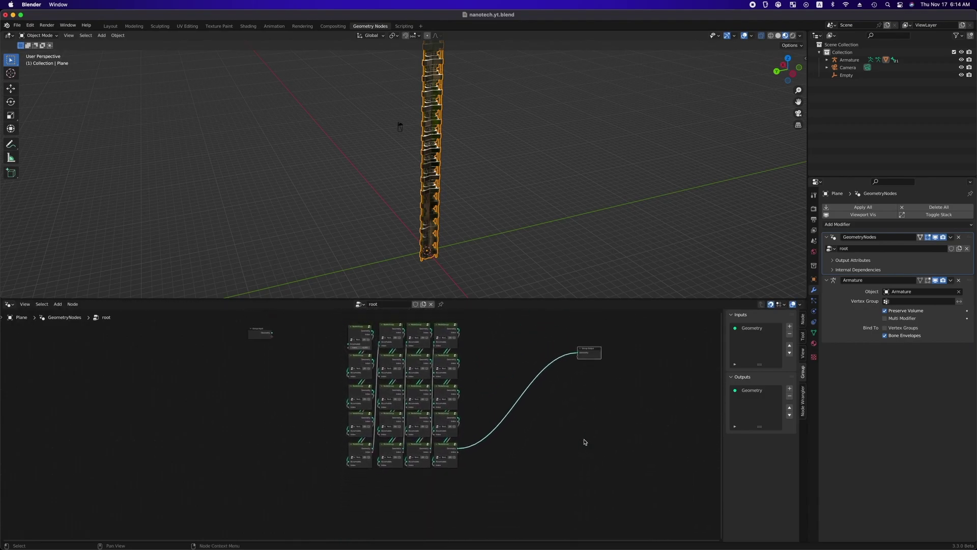
# Rename the repeated node group as array.main.
pyautogui.click(364, 337)
pyautogui.scroll(5, 360, 337)
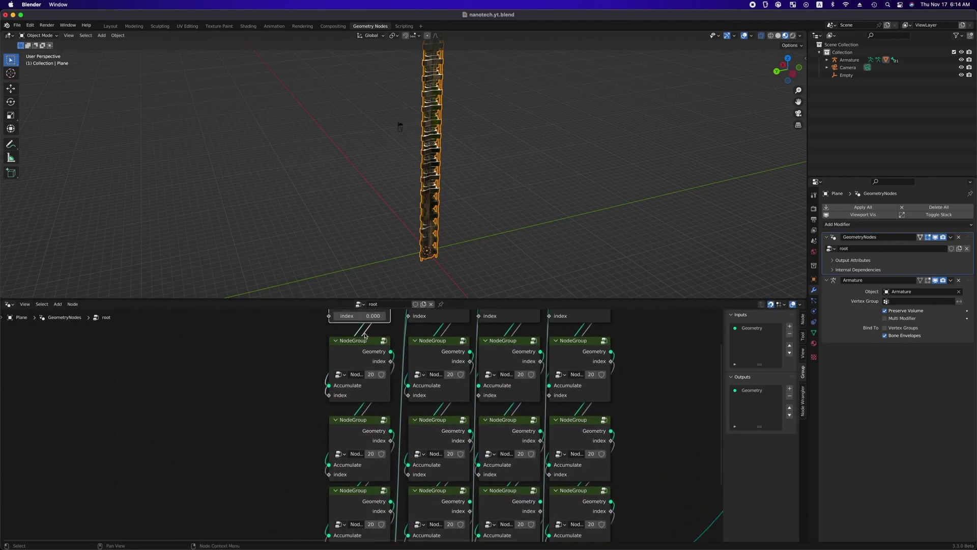
pyautogui.keyDown('shift'); pyautogui.scroll(1, 354, 337); pyautogui.keyUp('shift')
pyautogui.doubleClick(353, 337)
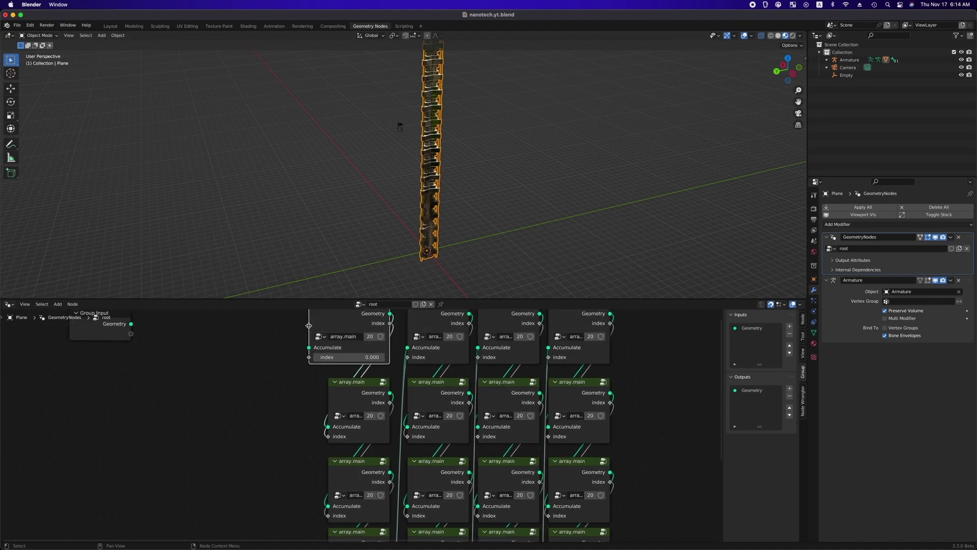
# Collapse all the array.main group nodes to their headers.
pyautogui.scroll(-5, 305, 301)
pyautogui.moveTo(304, 296); pyautogui.dragTo(279, 319)
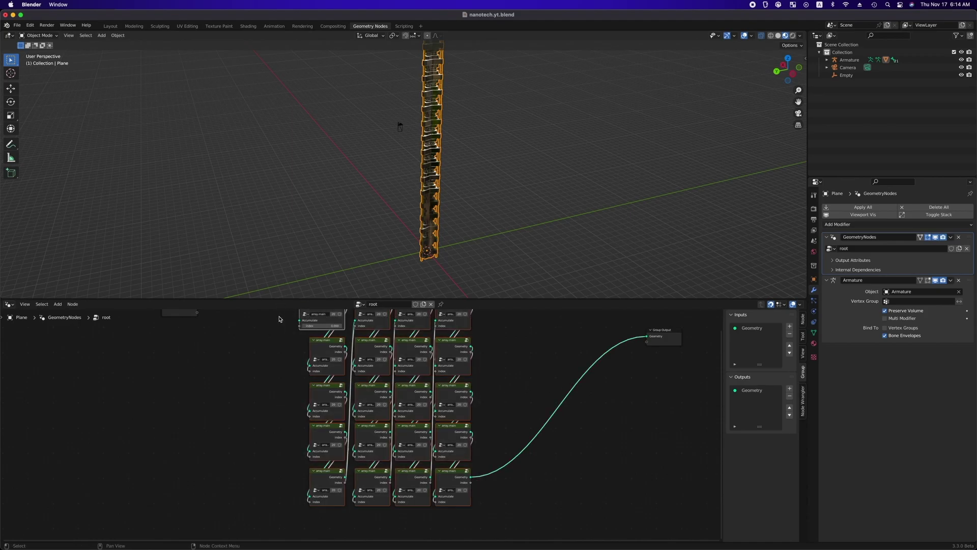
pyautogui.rightClick(313, 347)
pyautogui.click(274, 408)
pyautogui.keyDown('shift'); pyautogui.scroll(1, 417, 419); pyautogui.keyUp('shift')
pyautogui.keyDown('shift'); pyautogui.scroll(2, 491, 437); pyautogui.keyUp('shift')
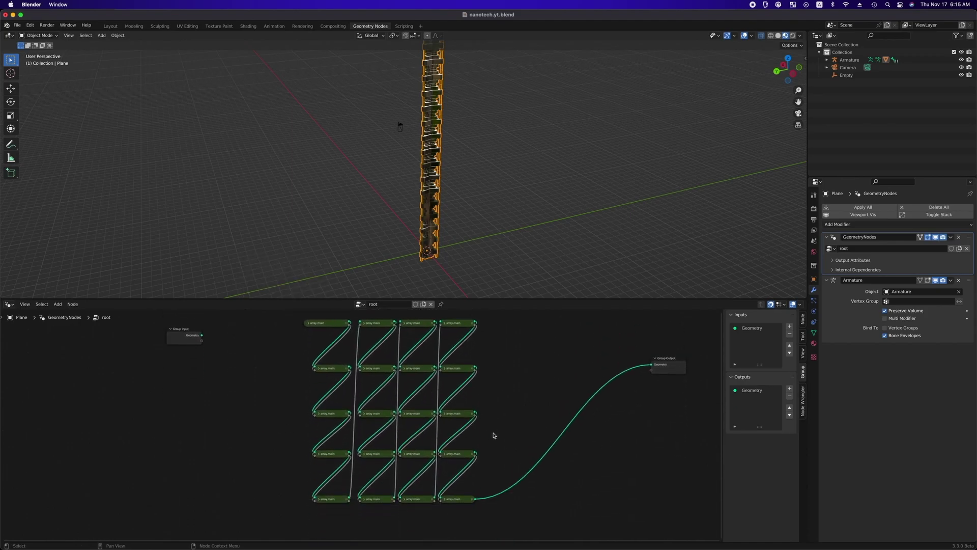
# Scale the array.main nodes' layout along Y to about 0.22 and move the compact block upward.
pyautogui.moveTo(497, 520); pyautogui.dragTo(279, 320)
pyautogui.press('s')
pyautogui.press('y')
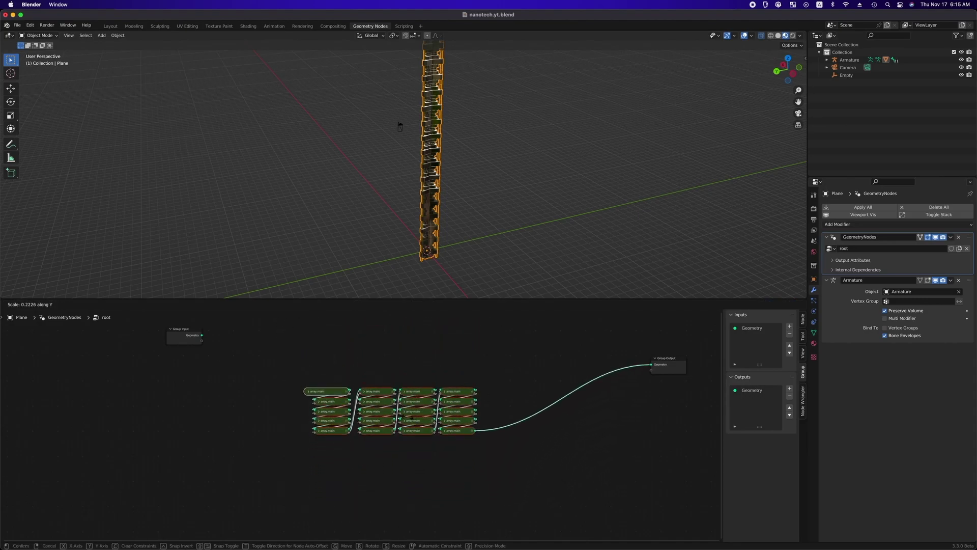
pyautogui.click(487, 390)
pyautogui.press('g')
pyautogui.click(497, 327)
# Insert a Join Geometry node between the last array.main node and the Group Output.
pyautogui.click(541, 413)
pyautogui.hotkey('shift', 'a')
pyautogui.write('sj')
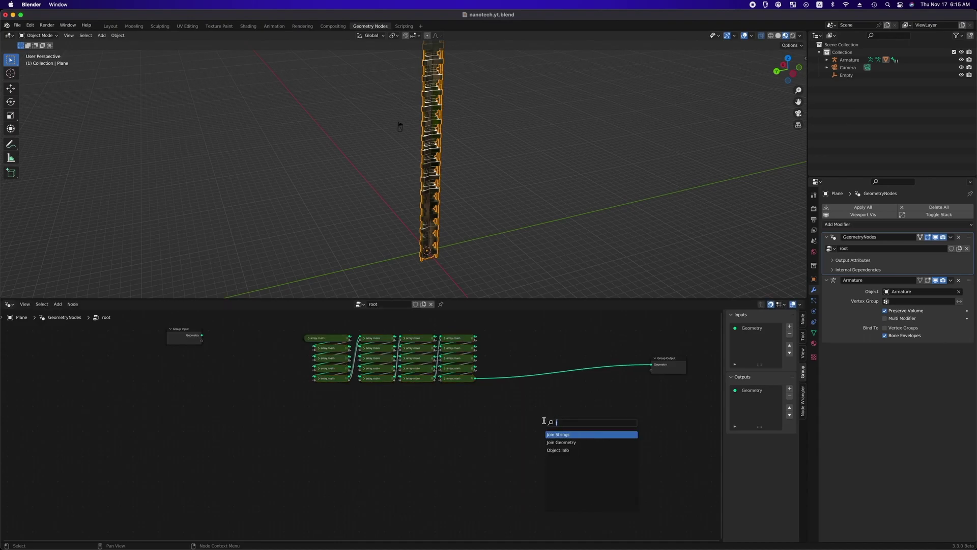
pyautogui.press('Return')
pyautogui.click(545, 371)
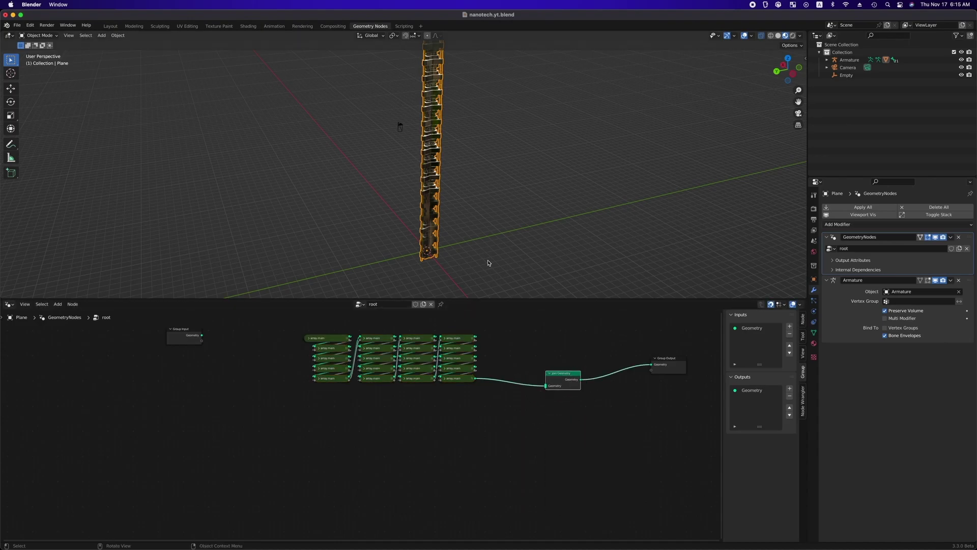
# Add a Cube mesh primitive node below the array nodes and link its mesh into Join Geometry.
pyautogui.hotkey('shift', 'a')
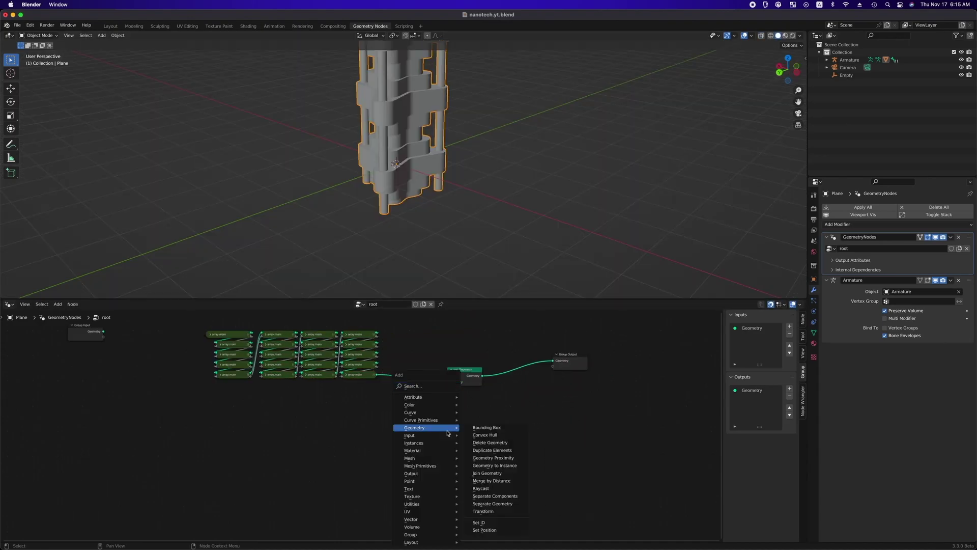
pyautogui.click(447, 428)
pyautogui.press('Return')
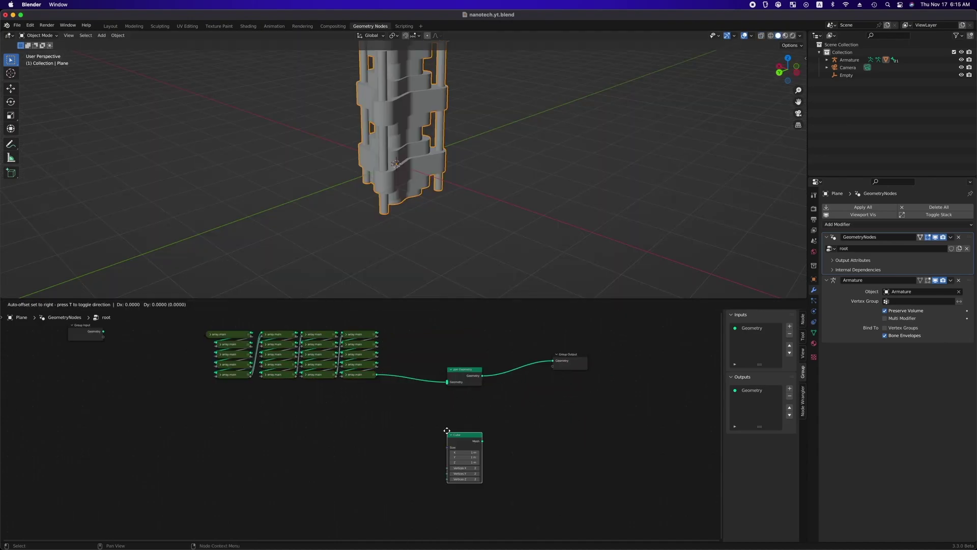
pyautogui.click(275, 446)
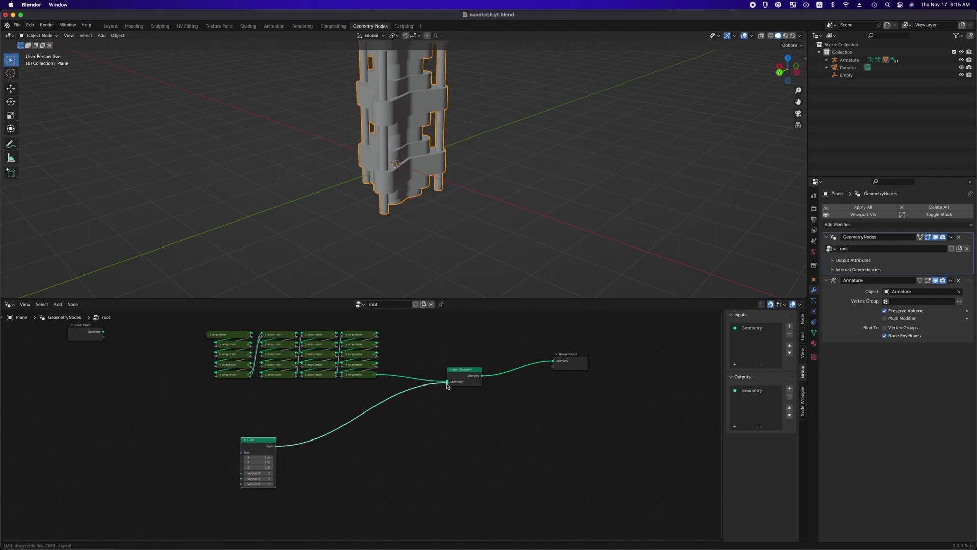
# Switch the 3D viewport to Material Preview shading and view the cube inside the column.
pyautogui.moveTo(433, 229); pyautogui.dragTo(472, 169, button='middle')
pyautogui.click(786, 36)
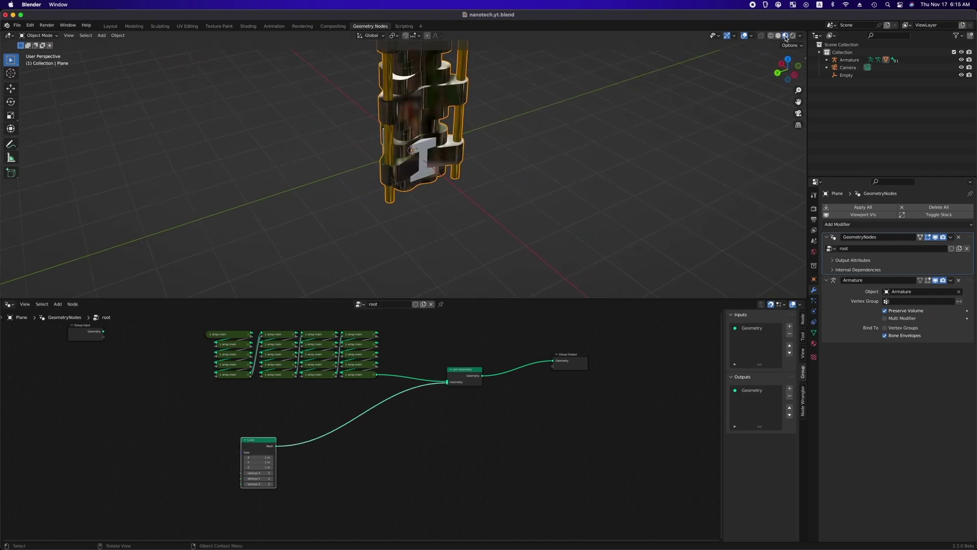
pyautogui.moveTo(413, 253); pyautogui.dragTo(413, 253, button='middle')
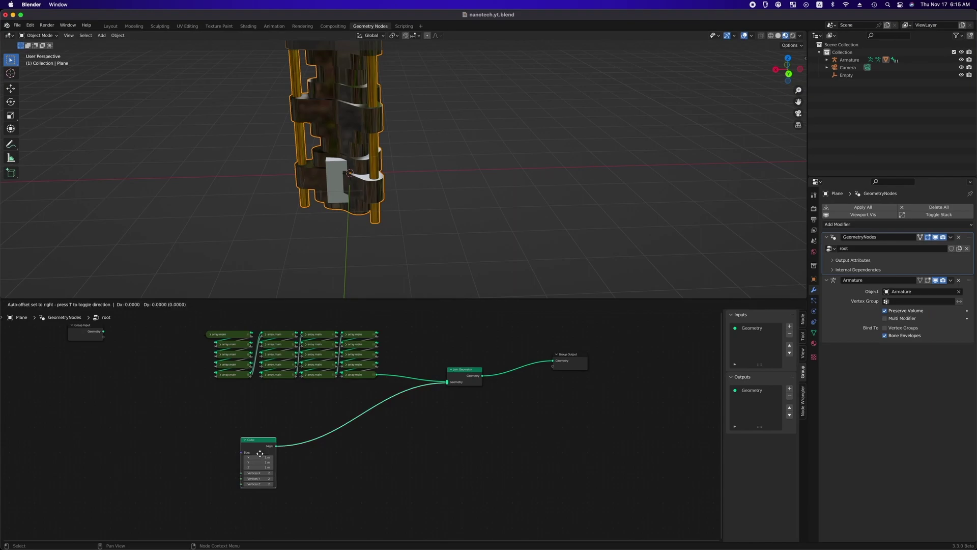
# Insert a Set Material node between the Cube and Join Geometry nodes.
pyautogui.moveTo(260, 456); pyautogui.dragTo(246, 436)
pyautogui.hotkey('shift', 'a')
pyautogui.write('sset m')
pyautogui.press('Return')
pyautogui.click(347, 403)
# Create a material named red in a new slot, with a red base color and metallic at 1.000.
pyautogui.click(814, 343)
pyautogui.click(970, 208)
pyautogui.click(828, 256)
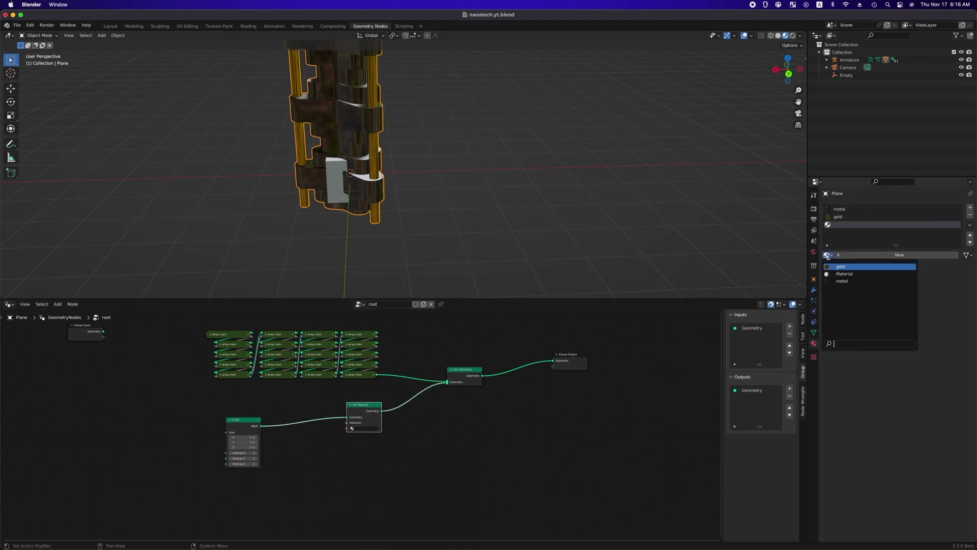
pyautogui.click(863, 255)
pyautogui.click(861, 254)
pyautogui.write('red')
pyautogui.press('Return')
pyautogui.click(924, 335)
pyautogui.moveTo(923, 309); pyautogui.dragTo(956, 309)
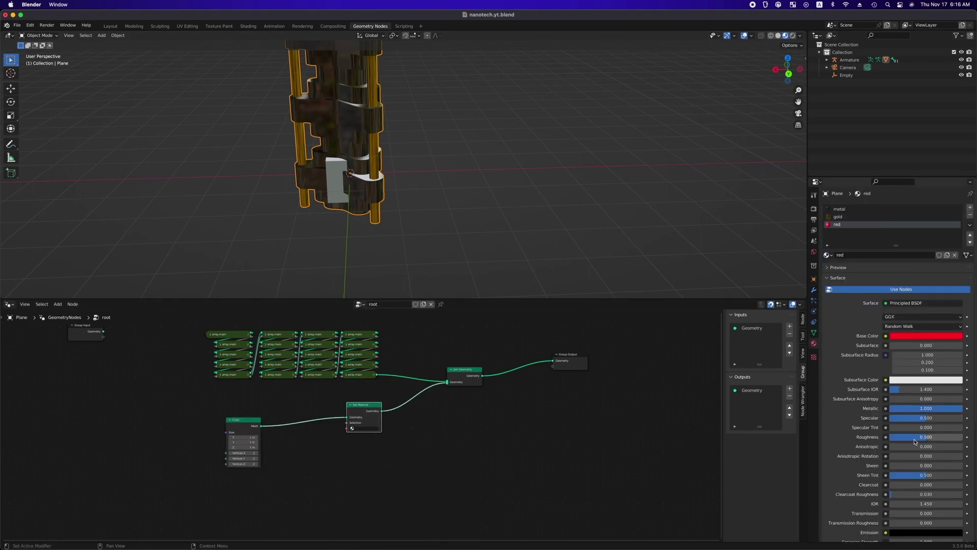
# Assign the red material in the Set Material node and place it close beside the Cube node, farther left.
pyautogui.click(361, 451)
pyautogui.moveTo(358, 251); pyautogui.dragTo(358, 251, button='middle')
pyautogui.click(241, 428)
pyautogui.moveTo(368, 408); pyautogui.dragTo(177, 430)
pyautogui.keyDown('shift'); pyautogui.click(242, 425); pyautogui.keyUp('shift')
# Insert a Transform node after Set Material and set its X translation to -0.8 m.
pyautogui.click(407, 460)
pyautogui.hotkey('shift', 'a')
pyautogui.write('trans')
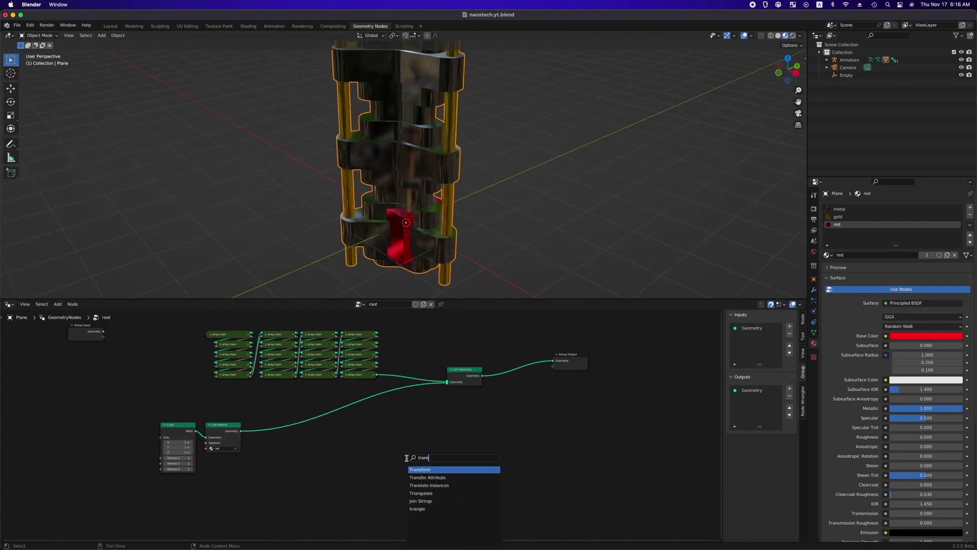
pyautogui.press('Return')
pyautogui.click(305, 400)
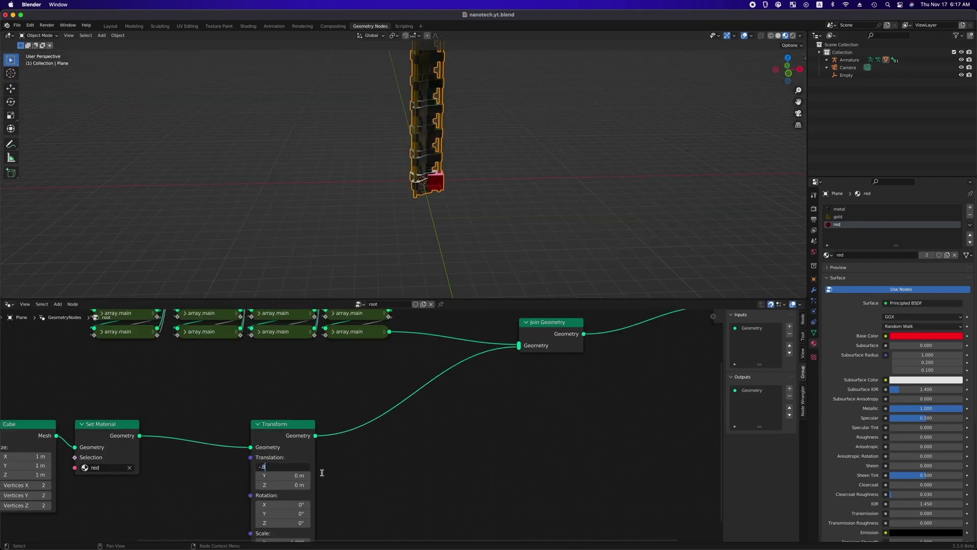
pyautogui.press('Return')
# Insert a second Join Geometry node after the Transform and spread the downstream nodes to the right.
pyautogui.hotkey('shift', 'a')
pyautogui.press('s')
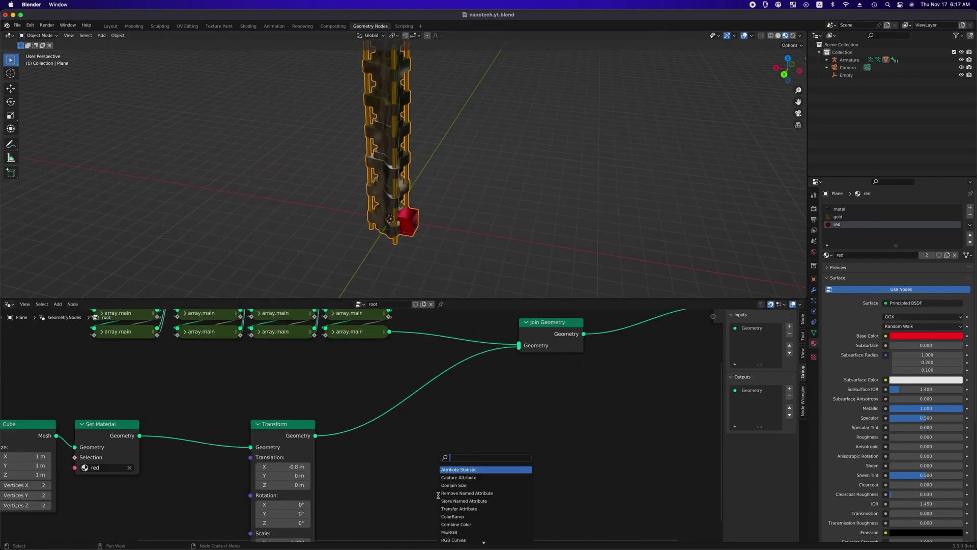
pyautogui.press('Return')
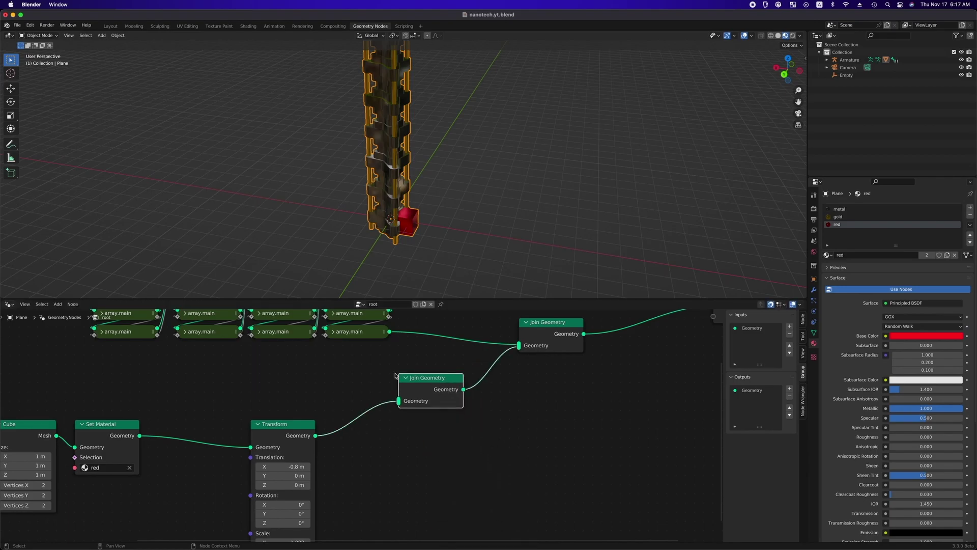
pyautogui.click(513, 404)
pyautogui.moveTo(559, 346); pyautogui.dragTo(654, 347)
pyautogui.moveTo(542, 395); pyautogui.dragTo(500, 421, button='middle')
pyautogui.click(500, 421)
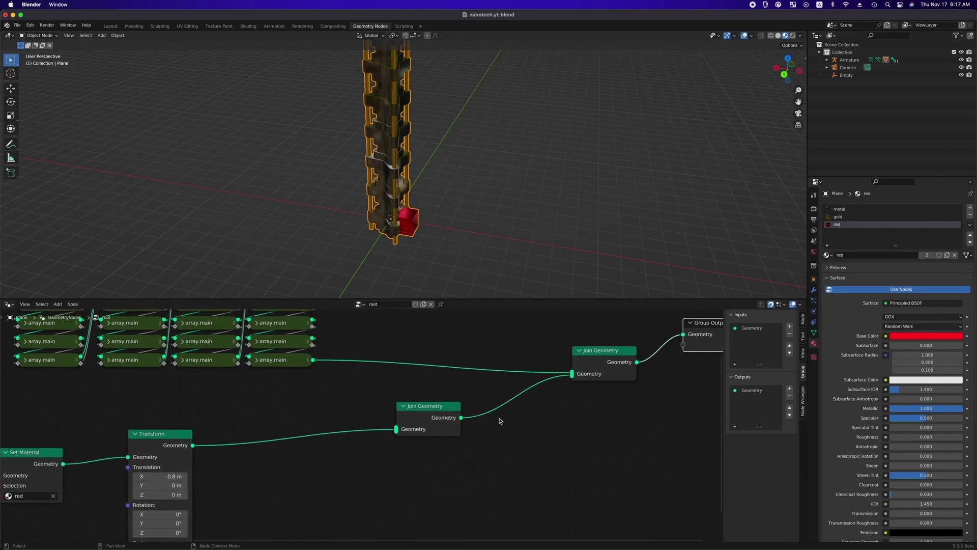
# Duplicate the Transform, chain it from the first one into the second Join Geometry, with zero translation and 120° Z rotation.
pyautogui.moveTo(274, 497); pyautogui.dragTo(371, 419, button='middle')
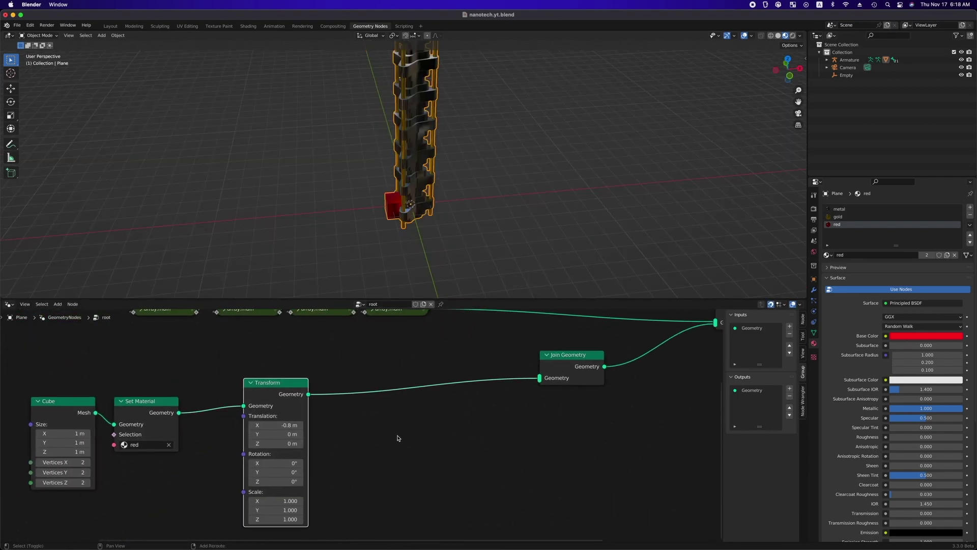
pyautogui.hotkey('shift', 'd')
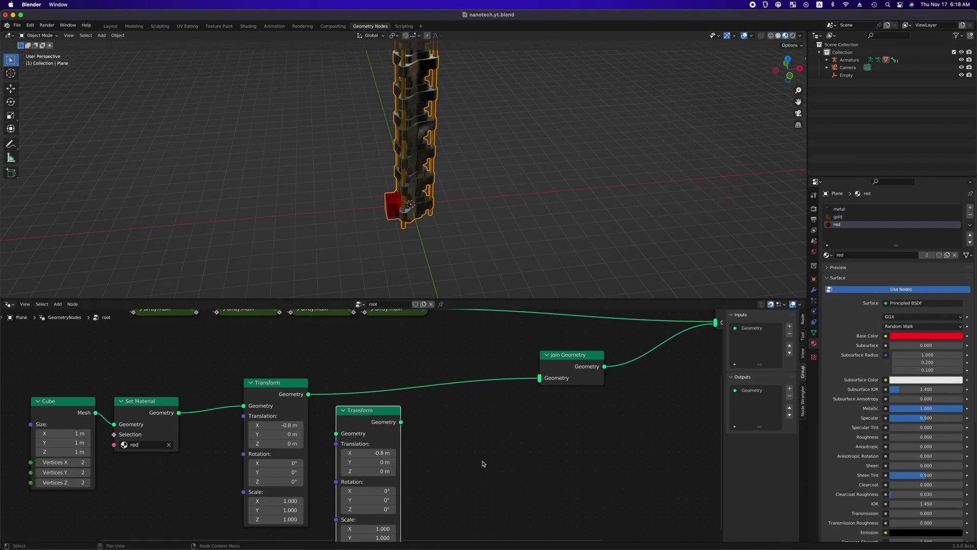
pyautogui.click(486, 463)
pyautogui.scroll(-2, 396, 455)
pyautogui.moveTo(330, 379); pyautogui.dragTo(364, 422)
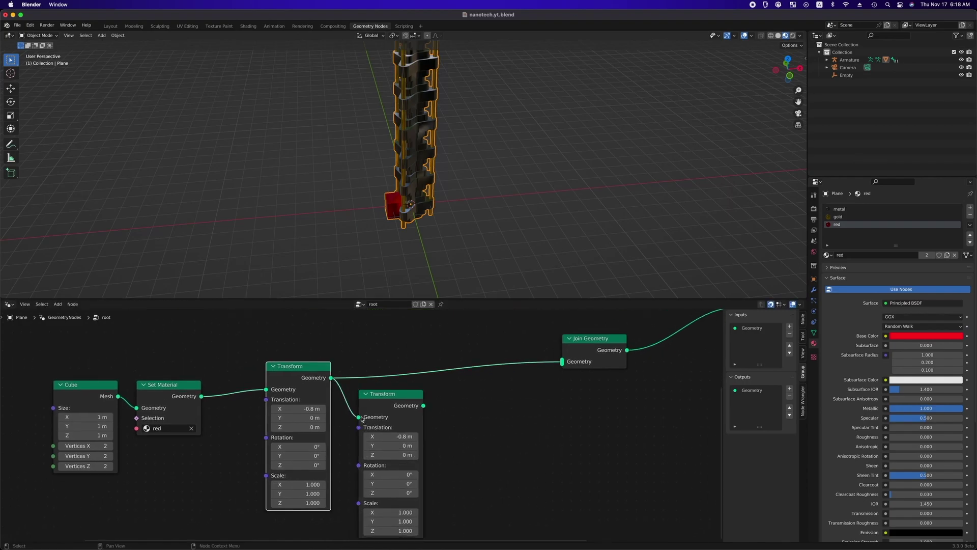
pyautogui.moveTo(424, 406); pyautogui.dragTo(573, 361)
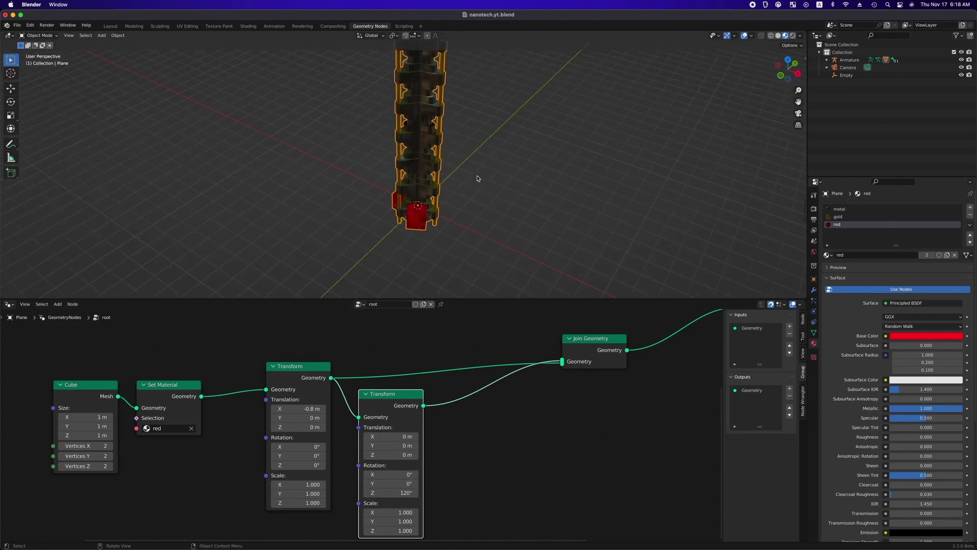
# Duplicate the 120° Transform, feed it from the previous one and link it into the same Join Geometry.
pyautogui.hotkey('shift', 'd')
pyautogui.click(532, 483)
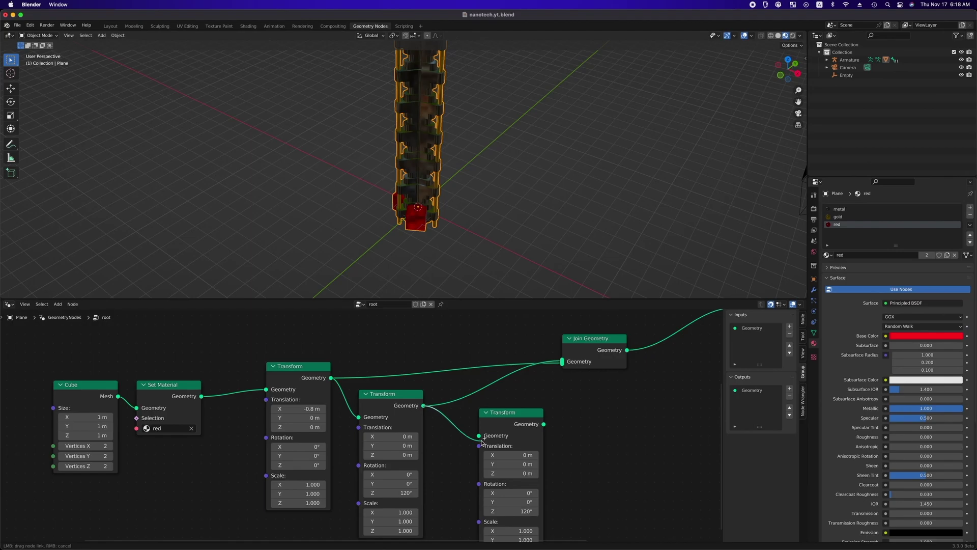
pyautogui.hscroll(5, 551, 240)
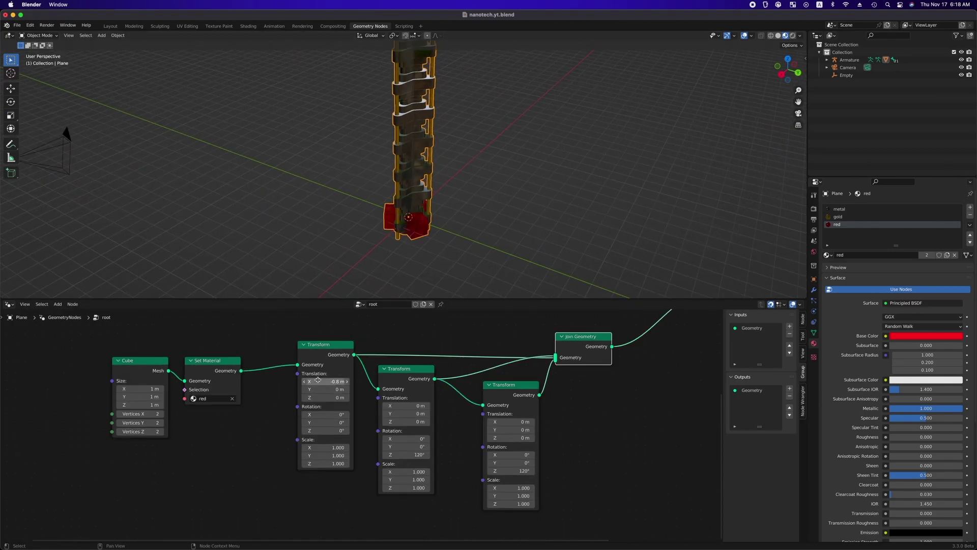
# Try a larger negative X translation on the first Transform and return it to -0.8 m.
pyautogui.keyDown('shift'); pyautogui.moveTo(326, 381); pyautogui.dragTo(278, 381); pyautogui.keyUp('shift')
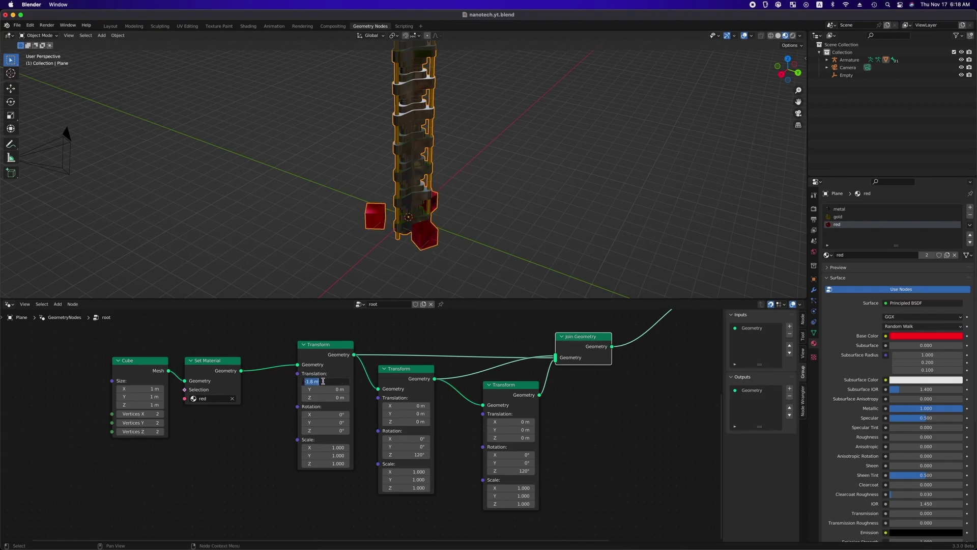
pyautogui.press('Return')
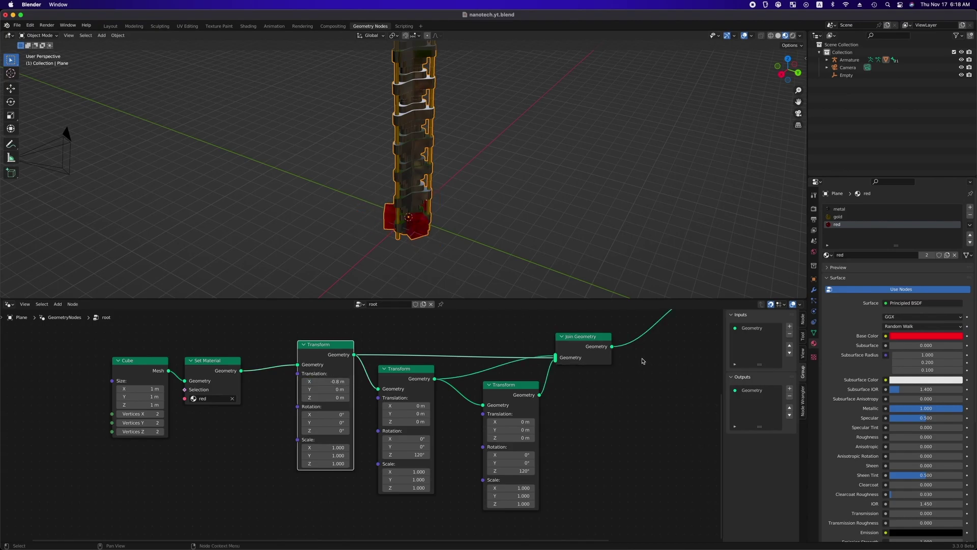
# Enable a custom node color on the first Transform and make it red.
pyautogui.click(802, 321)
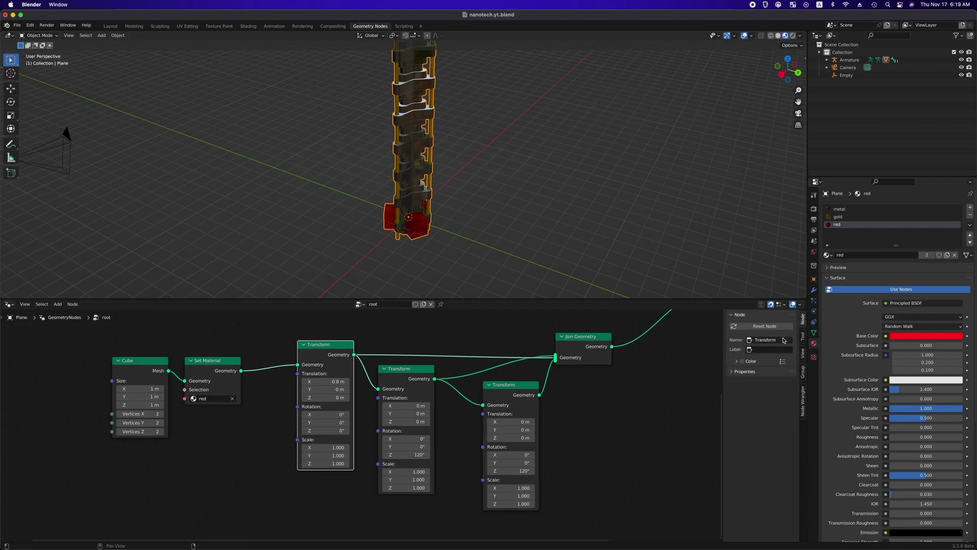
pyautogui.click(740, 362)
pyautogui.click(746, 372)
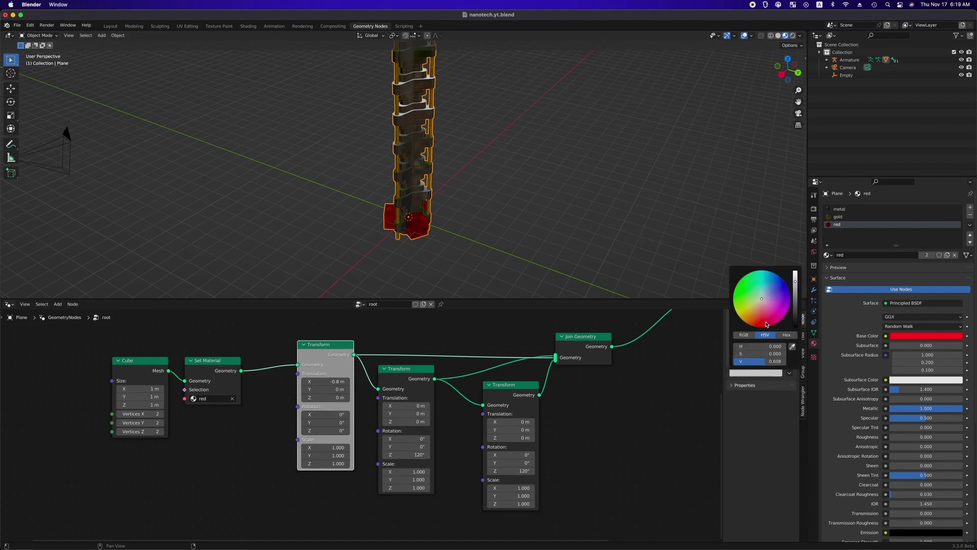
pyautogui.click(766, 321)
# Group the three Transform nodes and their Join Geometry in a frame labelled configuration.
pyautogui.moveTo(633, 329); pyautogui.dragTo(287, 537)
pyautogui.hotkey('ctrl', 'j')
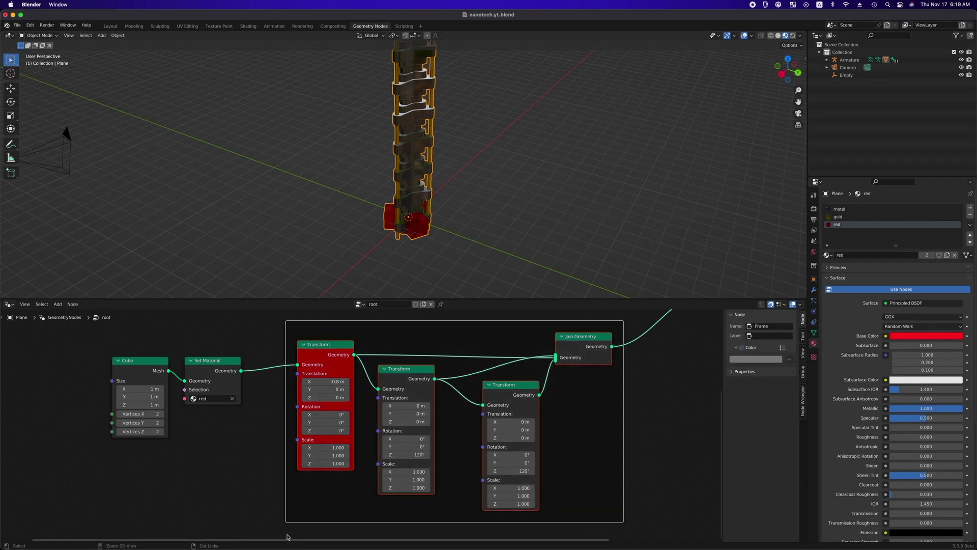
pyautogui.click(448, 334)
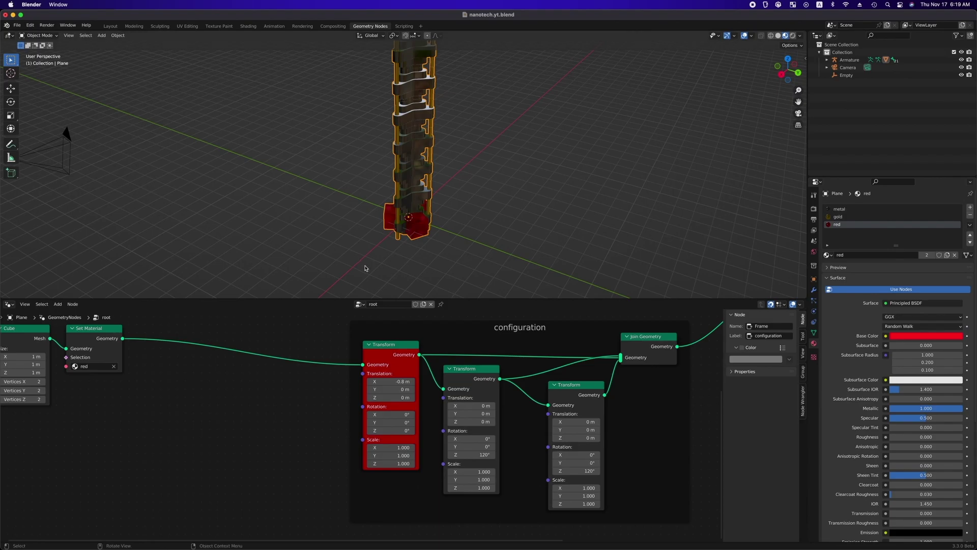
# Set the Cube node's size to 0.22 m in X and 1.28 m in Z.
pyautogui.hscroll(15, 384, 248)
pyautogui.keyDown('ctrl'); pyautogui.scroll(3, 384, 249); pyautogui.keyUp('ctrl')
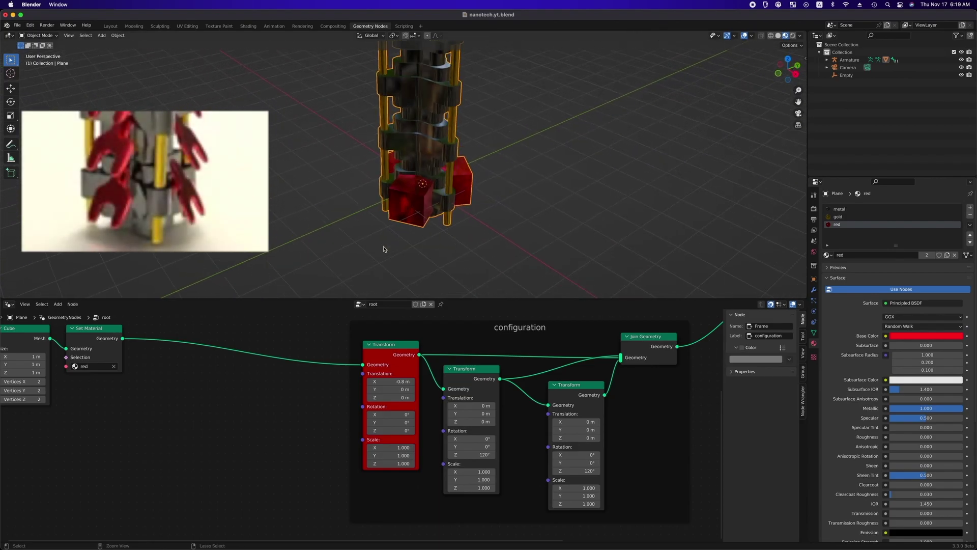
pyautogui.moveTo(384, 249); pyautogui.dragTo(402, 234, button='middle')
pyautogui.doubleClick(26, 357)
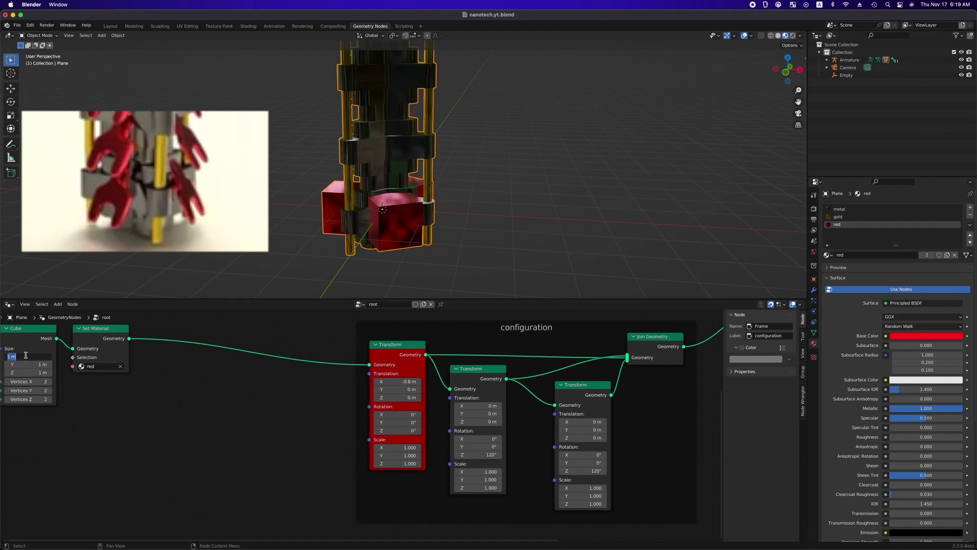
pyautogui.write('0.22')
pyautogui.press('Return')
pyautogui.moveTo(295, 171); pyautogui.dragTo(117, 350, button='middle')
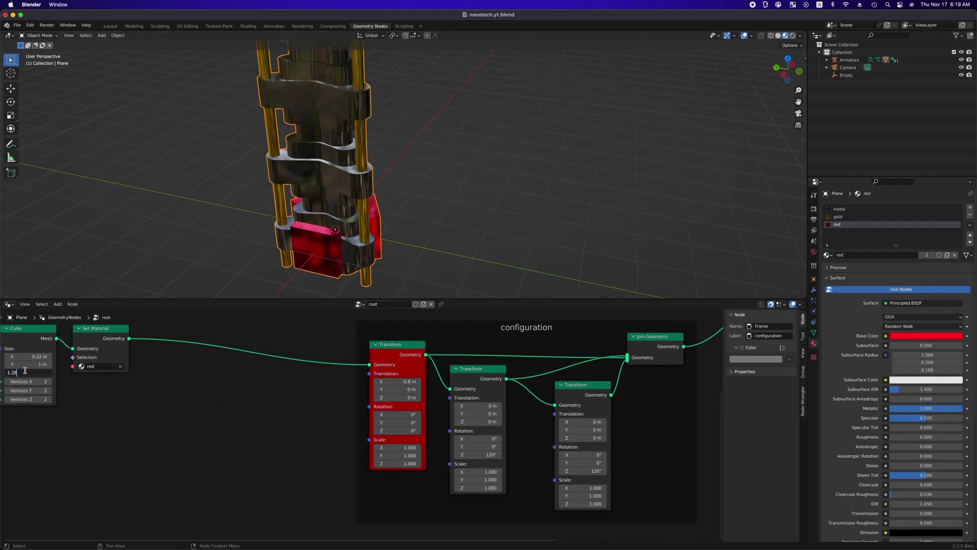
pyautogui.click(25, 371)
pyautogui.write('1.28')
pyautogui.press('Return')
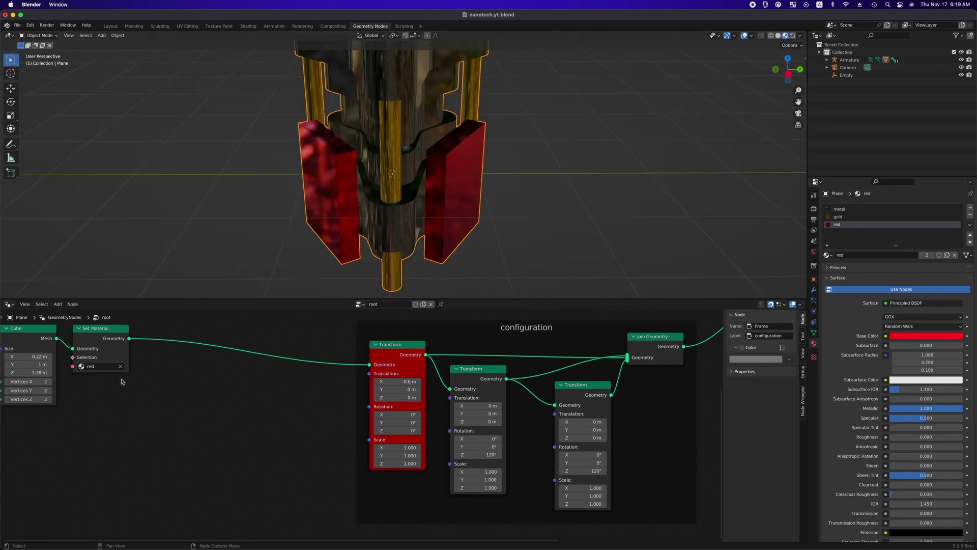
# Insert a Mesh Boolean node set to Difference after the red Set Material, with the material output feeding Mesh 1.
pyautogui.hotkey('shift', 'a')
pyautogui.click(219, 401)
pyautogui.click(188, 367)
pyautogui.moveTo(184, 445); pyautogui.dragTo(490, 445, button='middle')
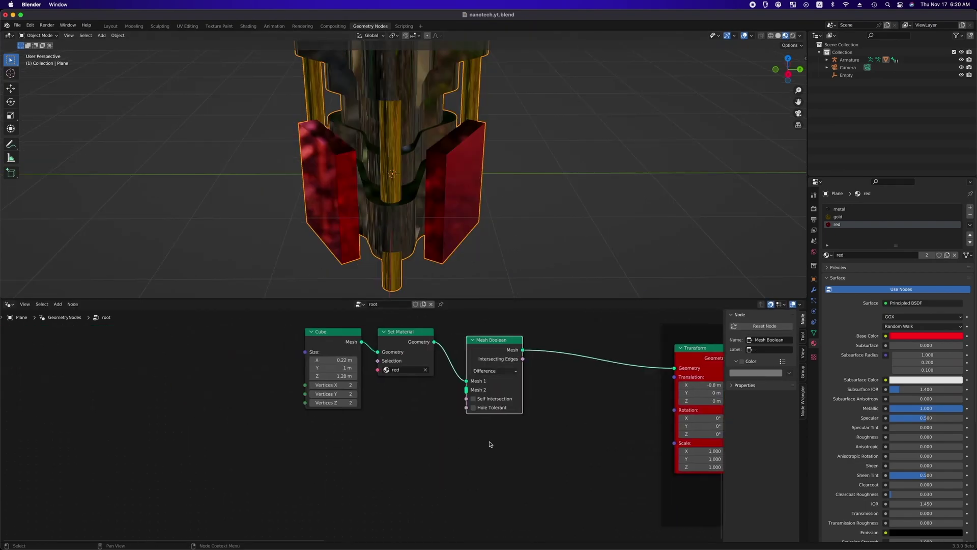
pyautogui.moveTo(491, 340); pyautogui.dragTo(337, 347)
# Insert a Join Geometry node between the Mesh Boolean and the configuration frame.
pyautogui.hotkey('shift', 'a')
pyautogui.write('sjoin')
pyautogui.press('Return')
pyautogui.click(447, 360)
# Add a Transform node fed by the Cube and link its output to Mesh 2 of the Boolean and the new Join Geometry.
pyautogui.hotkey('shift', 'a')
pyautogui.write('strans')
pyautogui.press('Return')
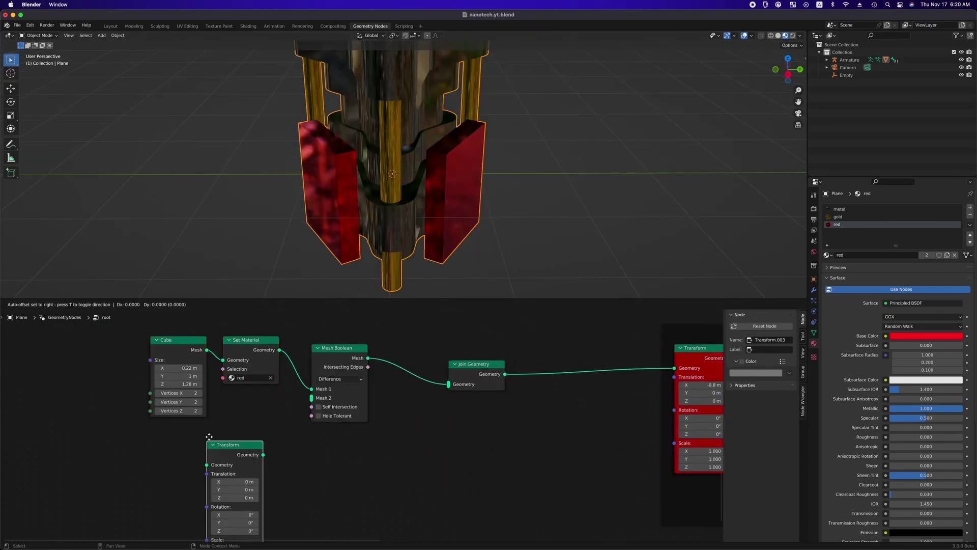
pyautogui.click(226, 436)
pyautogui.moveTo(207, 350); pyautogui.dragTo(223, 464)
pyautogui.moveTo(280, 455); pyautogui.dragTo(449, 385)
pyautogui.moveTo(356, 387); pyautogui.dragTo(467, 383, button='middle')
pyautogui.moveTo(281, 351); pyautogui.dragTo(264, 351)
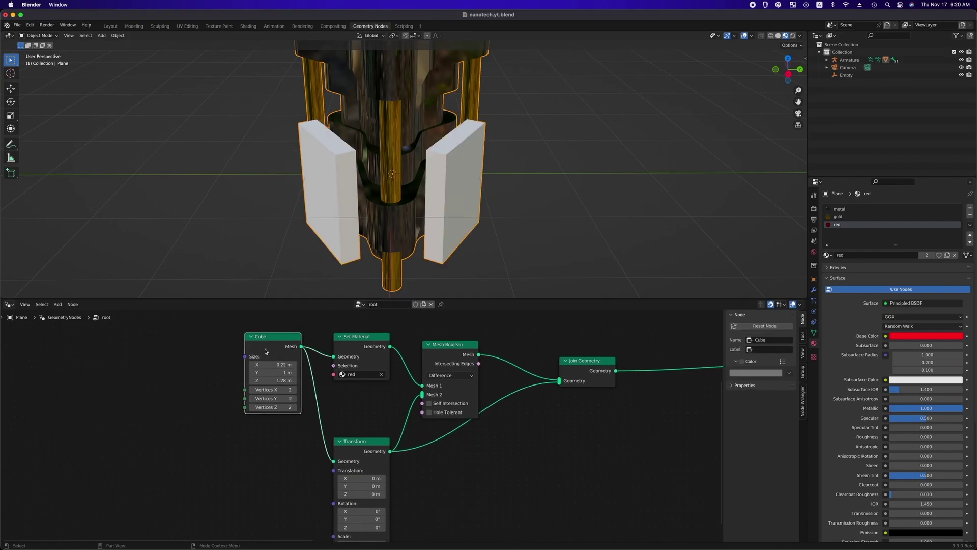
# Set the cutter Transform's Z translation to -0.46 m.
pyautogui.moveTo(370, 478); pyautogui.dragTo(373, 397, button='middle')
pyautogui.press('BackSpace')
pyautogui.write('6')
pyautogui.press('Return')
pyautogui.moveTo(369, 245); pyautogui.dragTo(481, 229, button='middle')
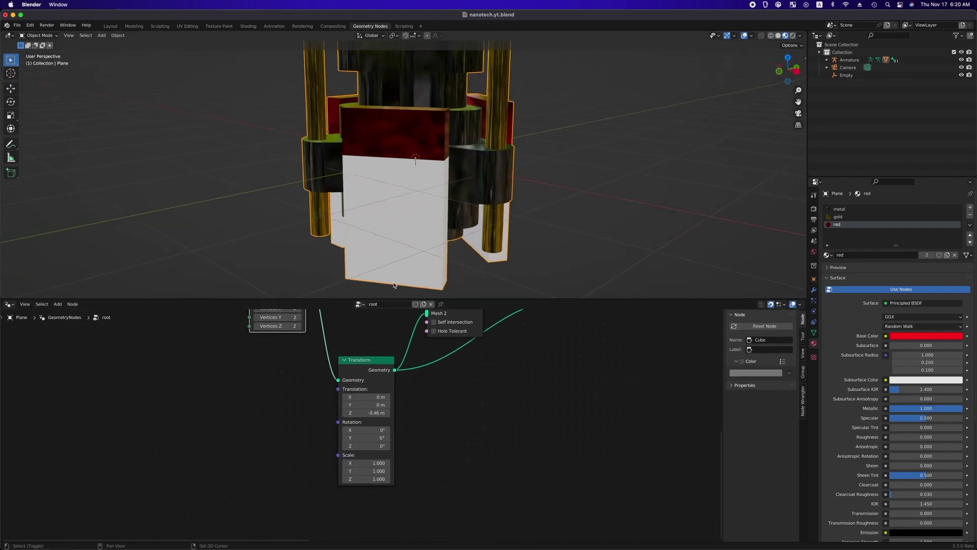
# Scale the cutter Transform to 1.2 in X, 0.4 in Y and 0.5 in Z.
pyautogui.click(366, 463)
pyautogui.write('1.2')
pyautogui.press('Return')
pyautogui.click(366, 470)
pyautogui.write('.4')
pyautogui.press('Return')
pyautogui.click(365, 479)
pyautogui.write('.5')
pyautogui.press('Return')
pyautogui.moveTo(580, 230); pyautogui.dragTo(474, 231, button='middle')
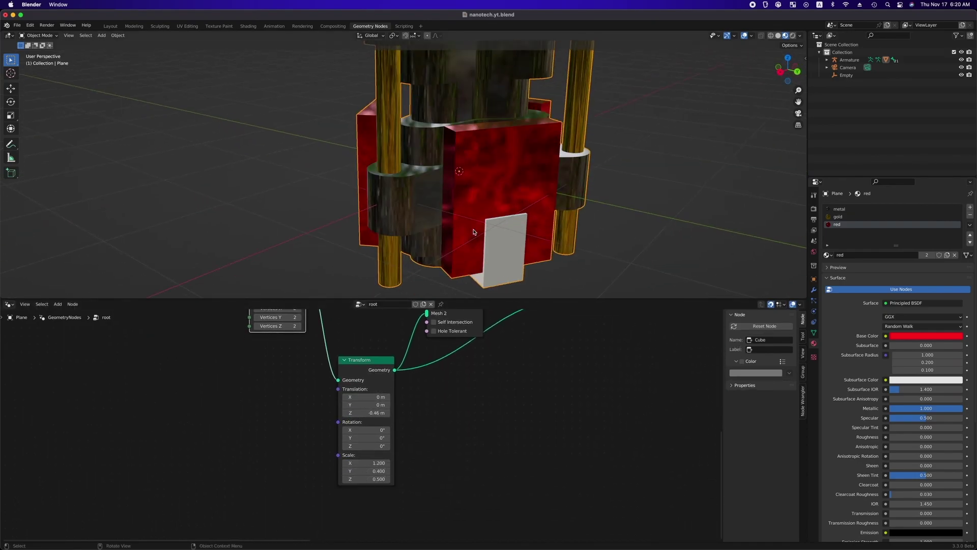
# Insert a Geometry Switch node on the link from the cutter Transform to the Join Geometry.
pyautogui.moveTo(535, 367); pyautogui.dragTo(531, 453, button='middle')
pyautogui.hotkey('shift', 'a')
pyautogui.press('s')
pyautogui.press('Return')
pyautogui.click(473, 414)
pyautogui.moveTo(486, 448); pyautogui.dragTo(545, 450)
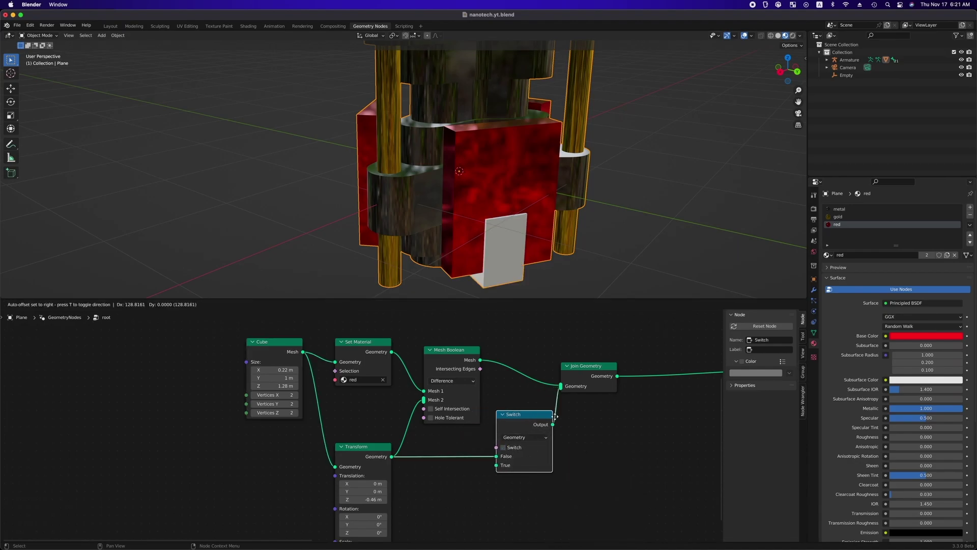
# Insert a Join Geometry node between the cutter Transform and the Switch, and spread the surrounding nodes apart.
pyautogui.hotkey('shift', 'a')
pyautogui.write('sjoin')
pyautogui.press('Return')
pyautogui.click(441, 445)
pyautogui.moveTo(364, 447); pyautogui.dragTo(325, 446)
pyautogui.moveTo(275, 341); pyautogui.dragTo(194, 334)
pyautogui.moveTo(363, 342); pyautogui.dragTo(290, 333)
pyautogui.moveTo(452, 349); pyautogui.dragTo(468, 325)
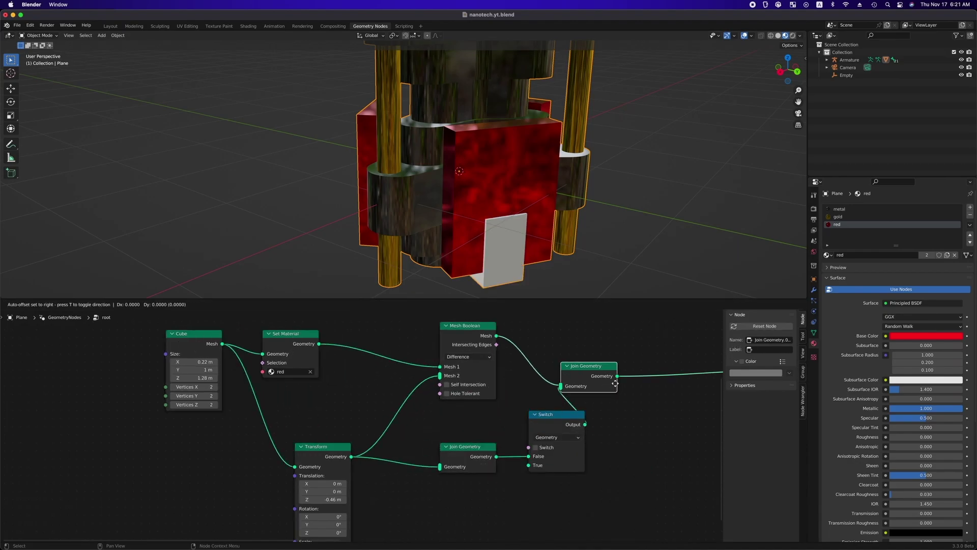
pyautogui.moveTo(589, 365); pyautogui.dragTo(654, 366)
# Duplicate the cutter Transform, feed it from the original and link it to the cutters' Join Geometry and Boolean Mesh 2.
pyautogui.moveTo(327, 458); pyautogui.dragTo(270, 433)
pyautogui.scroll(-5, 269, 434)
pyautogui.hotkey('shift', 'd')
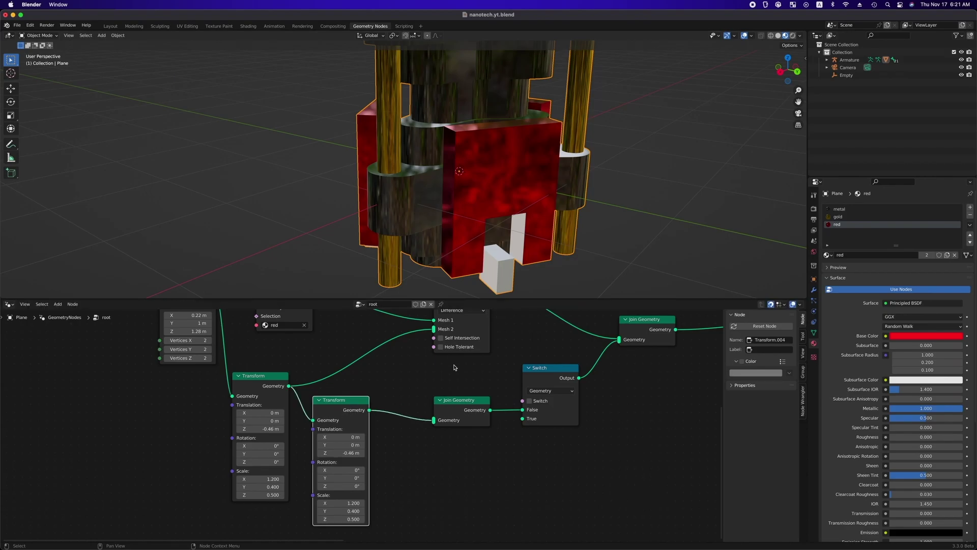
pyautogui.click(357, 453)
pyautogui.moveTo(529, 260); pyautogui.dragTo(530, 235, button='middle')
pyautogui.moveTo(455, 408); pyautogui.dragTo(456, 417)
pyautogui.moveTo(286, 394); pyautogui.dragTo(430, 436)
pyautogui.moveTo(455, 417); pyautogui.dragTo(456, 391)
pyautogui.click(333, 415)
pyautogui.moveTo(333, 416); pyautogui.dragTo(333, 440)
pyautogui.scroll(-3, 333, 440)
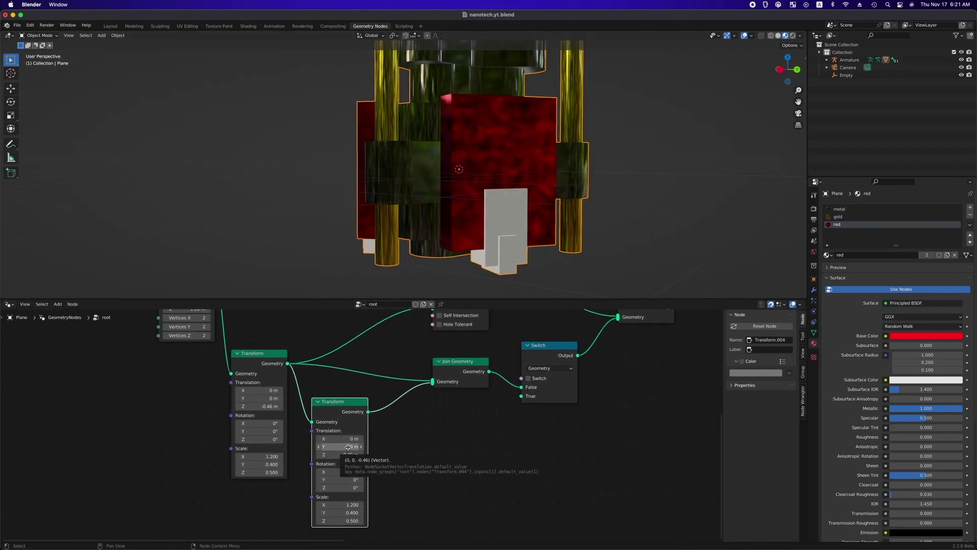
pyautogui.moveTo(368, 412); pyautogui.dragTo(433, 363)
# Set the second cutter Transform's translation to Y 0.4 m and Z 0.79 m.
pyautogui.scroll(-3, 409, 451)
pyautogui.click(353, 453)
pyautogui.write('.4')
pyautogui.press('Return')
pyautogui.click(351, 461)
pyautogui.write('.79')
pyautogui.press('Return')
# Set the second cutter Transform's scale to 1 in X, 1.2 in Y and 1 in Z.
pyautogui.scroll(-2, 353, 458)
pyautogui.press('BackSpace')
pyautogui.write('1')
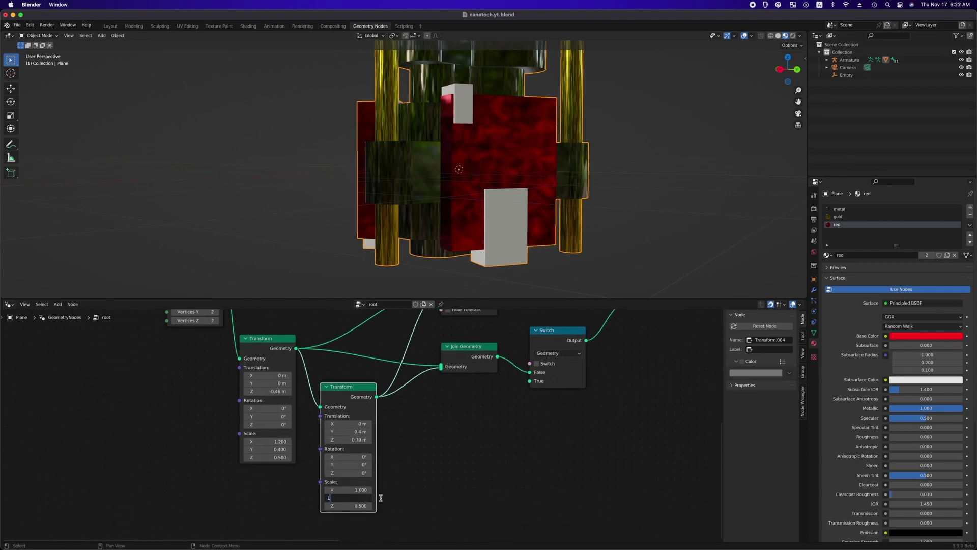
pyautogui.write('.2')
pyautogui.press('Return')
pyautogui.press('BackSpace')
pyautogui.moveTo(436, 203); pyautogui.dragTo(413, 205, button='middle')
# Duplicate the second cutter Transform, feed it from the second and link it to Boolean Mesh 2 and the cutters' Join Geometry.
pyautogui.moveTo(469, 356); pyautogui.dragTo(469, 414, button='middle')
pyautogui.hotkey('shift', 'd')
pyautogui.click(398, 391)
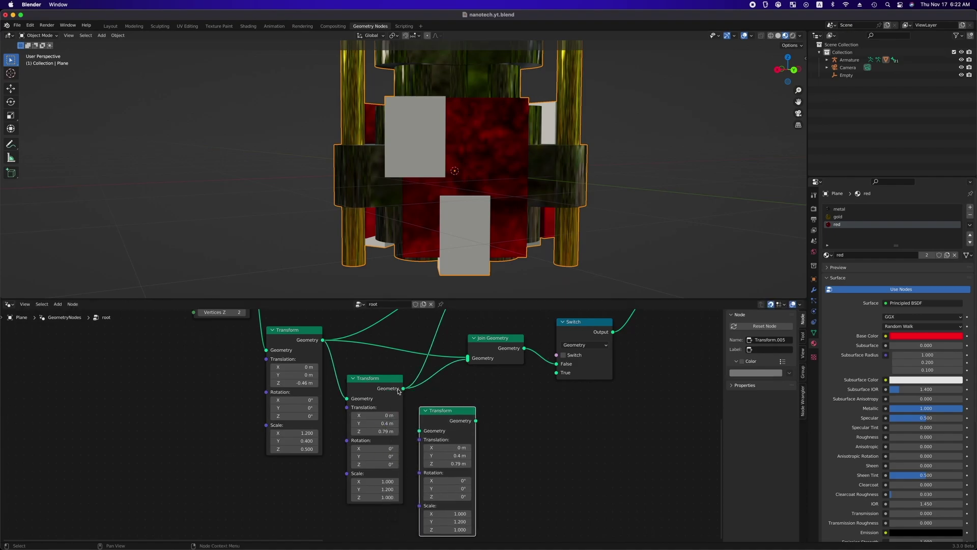
pyautogui.moveTo(402, 388); pyautogui.dragTo(419, 431)
pyautogui.moveTo(504, 356); pyautogui.dragTo(463, 393, button='middle')
pyautogui.moveTo(435, 457); pyautogui.dragTo(427, 335)
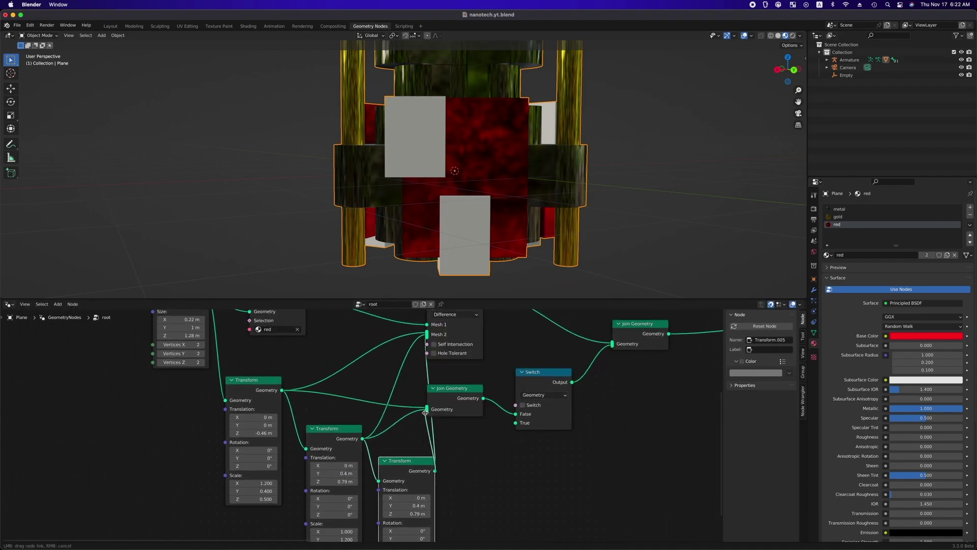
pyautogui.moveTo(425, 413); pyautogui.dragTo(426, 410)
# Set the third cutter Transform's translation to Y -0.8 m and Z 0 m, and enable the Switch to hide the cutters.
pyautogui.scroll(-4, 429, 425)
pyautogui.press('Tab')
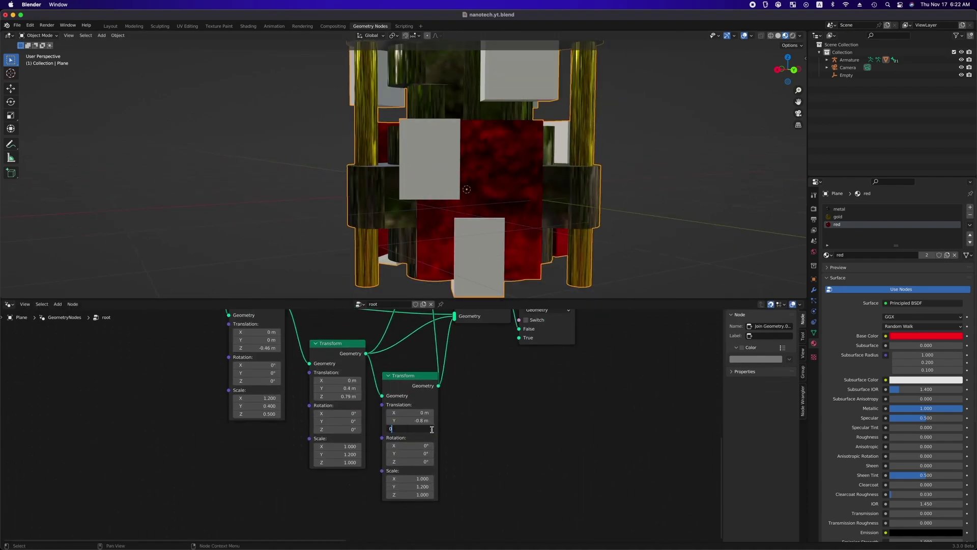
pyautogui.write('0')
pyautogui.press('Return')
pyautogui.scroll(4, 531, 413)
pyautogui.click(528, 413)
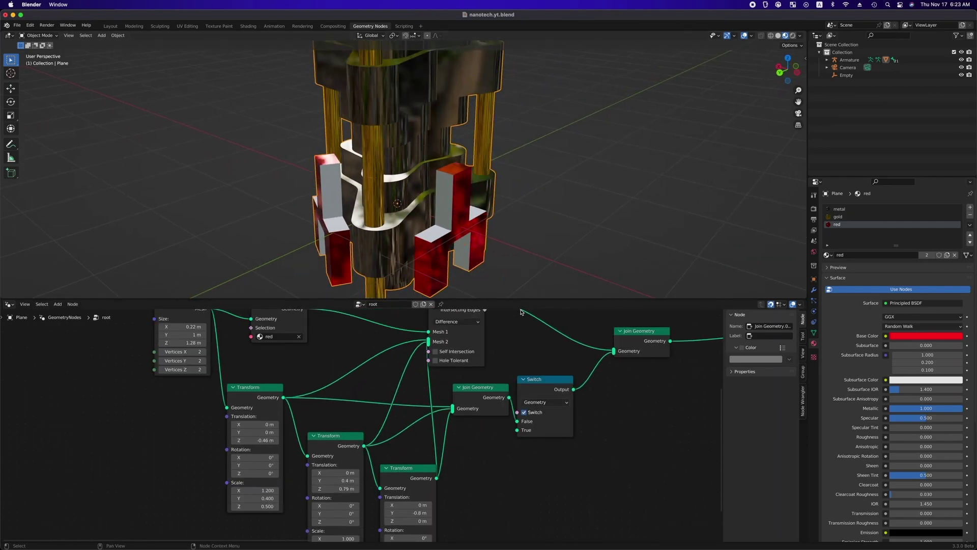
# Add a Set Material node after the configuration frame's Join Geometry and assign the red material to it.
pyautogui.hscroll(10, 519, 331)
pyautogui.moveTo(575, 363); pyautogui.dragTo(541, 406, button='middle')
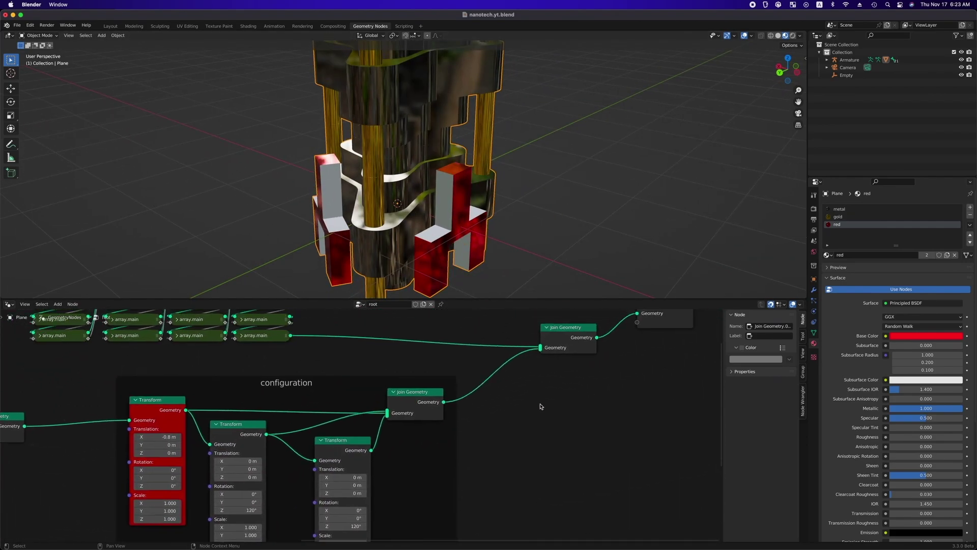
pyautogui.hotkey('shift', 'a')
pyautogui.write('s')
pyautogui.write('se')
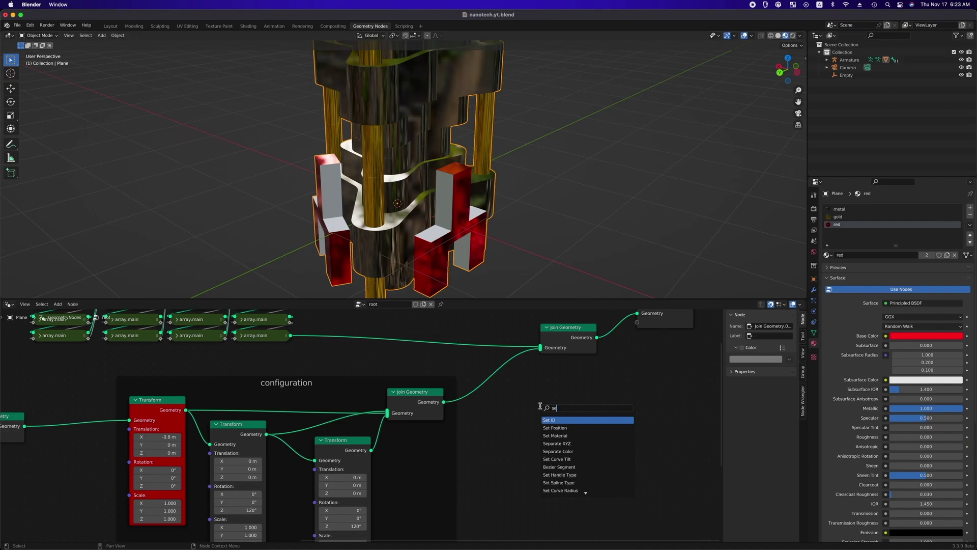
pyautogui.write('t m')
pyautogui.press('Return')
pyautogui.click(443, 398)
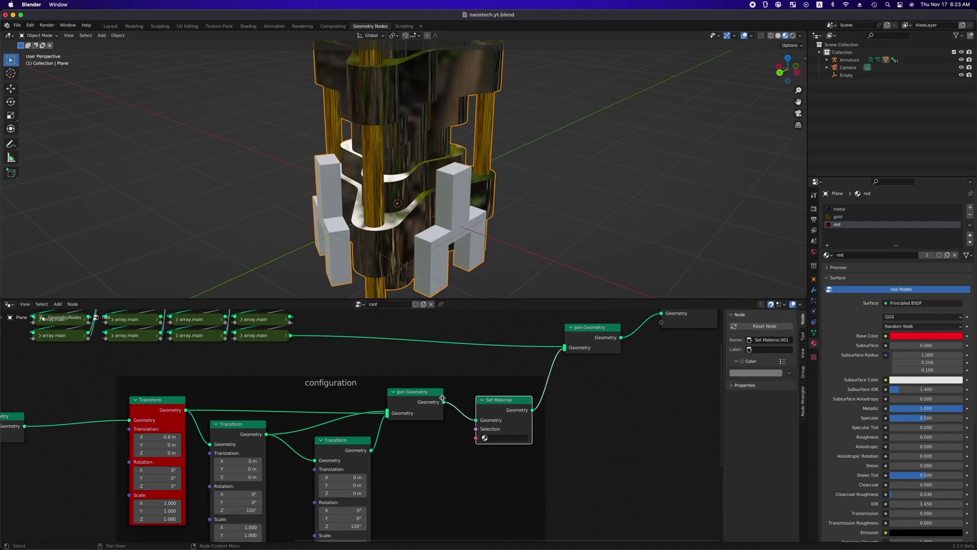
pyautogui.click(498, 474)
pyautogui.moveTo(493, 240)
pyautogui.mouseDown(button='middle')
pyautogui.moveTo(463, 241)
pyautogui.moveTo(493, 240)
pyautogui.mouseUp(button='middle')
# Group the Cube, Boolean, cutter and Switch nodes in a frame labelled Design.
pyautogui.hscroll(-10, 267, 442)
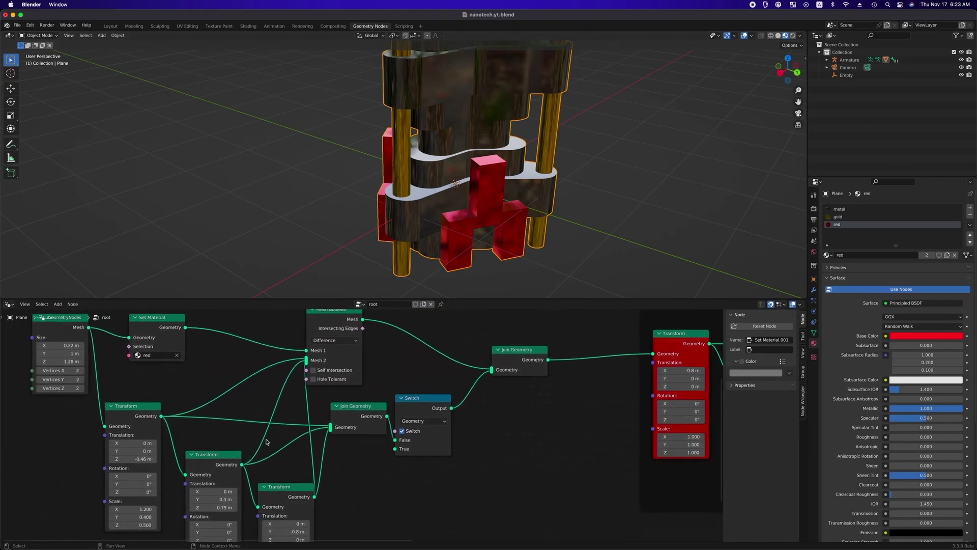
pyautogui.keyDown('ctrl'); pyautogui.scroll(-3, 267, 442); pyautogui.keyUp('ctrl')
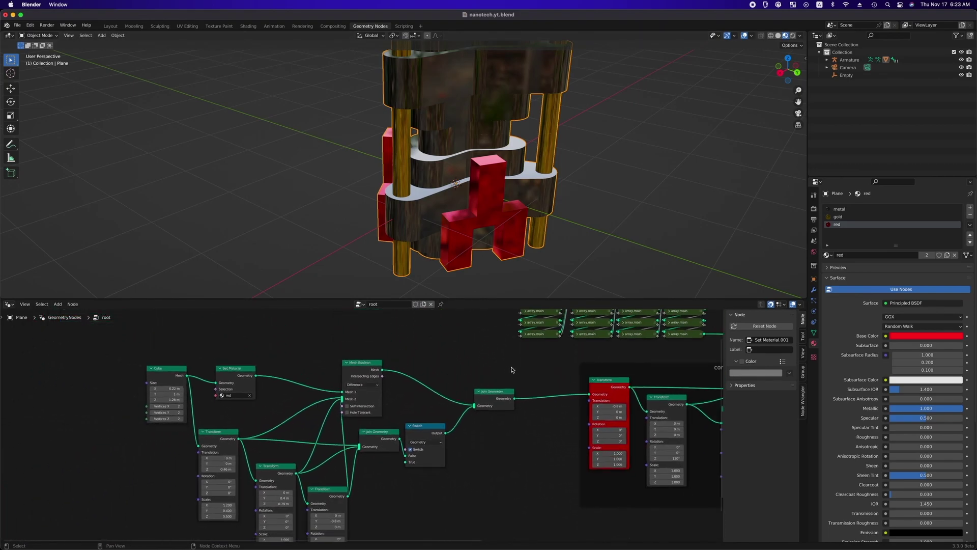
pyautogui.moveTo(527, 367); pyautogui.dragTo(140, 540)
pyautogui.scroll(-2, 428, 493)
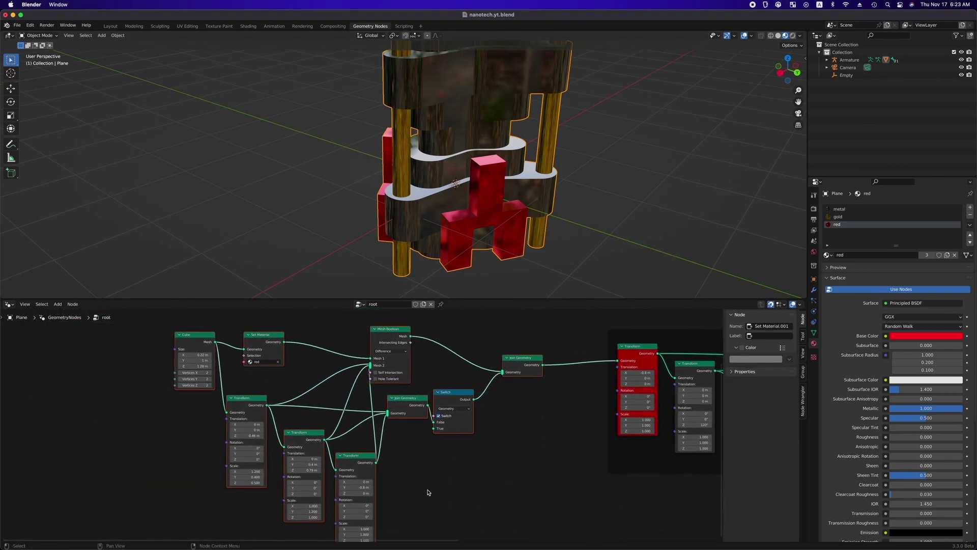
pyautogui.hotkey('ctrl', 'j')
pyautogui.click(515, 458)
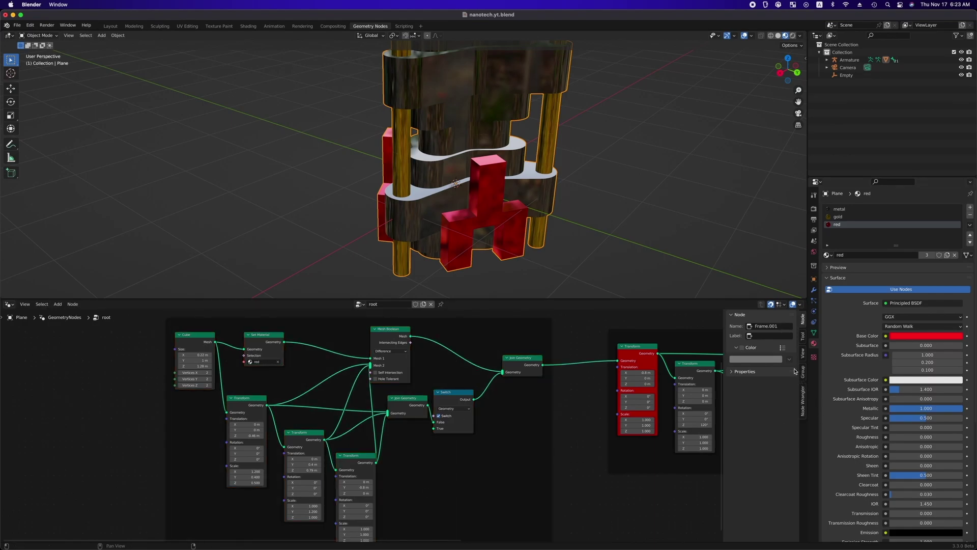
pyautogui.click(774, 337)
pyautogui.write('Des')
pyautogui.write('ign')
pyautogui.press('Return')
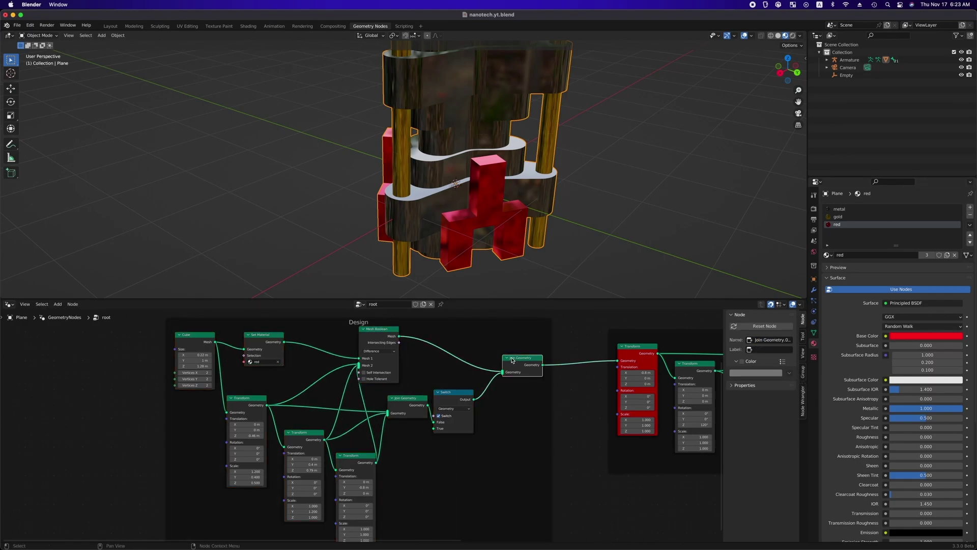
# Insert a Subdivision Surface node after the Design frame's final Join Geometry, moving the Join Geometry to make room.
pyautogui.moveTo(513, 360); pyautogui.dragTo(468, 355)
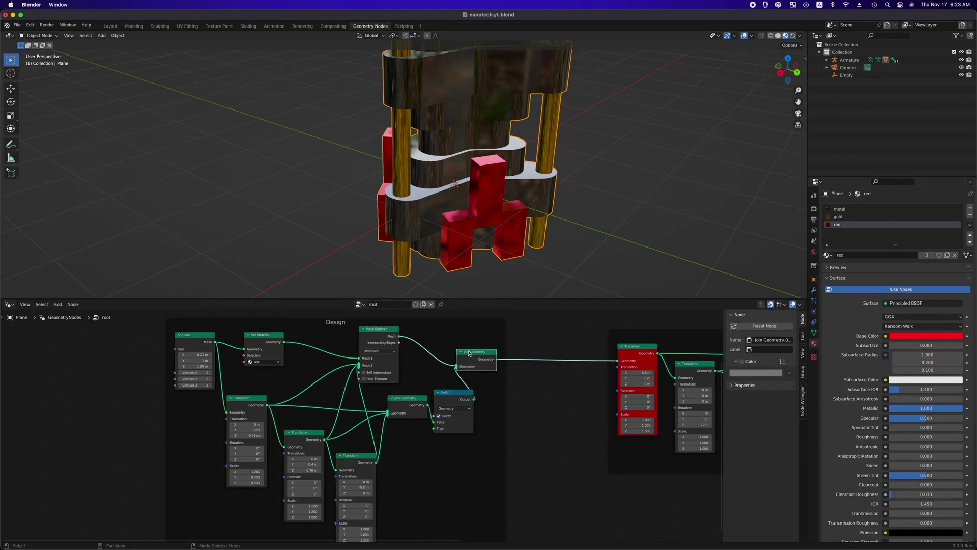
pyautogui.hotkey('shift', 'a')
pyautogui.press('s')
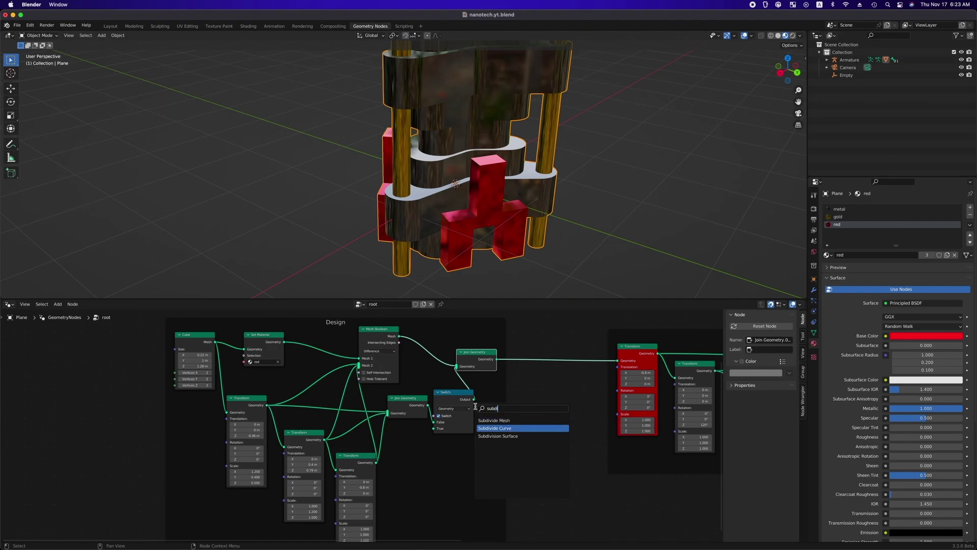
pyautogui.write('subdi')
pyautogui.click(498, 436)
pyautogui.click(498, 349)
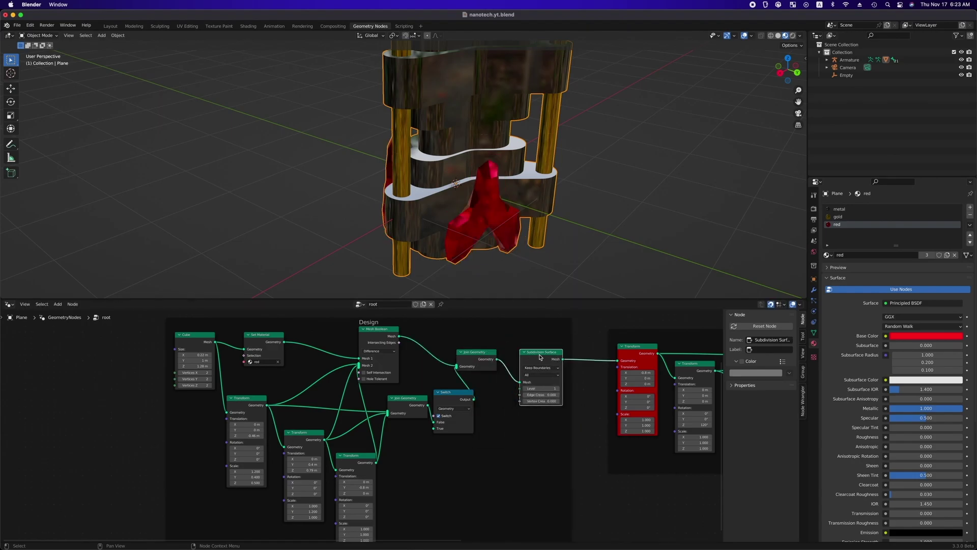
pyautogui.moveTo(540, 356); pyautogui.dragTo(535, 357)
# Increase the Cube's vertex counts in X, Y and Z and raise the Subdivision Surface level.
pyautogui.click(210, 372)
pyautogui.click(210, 379)
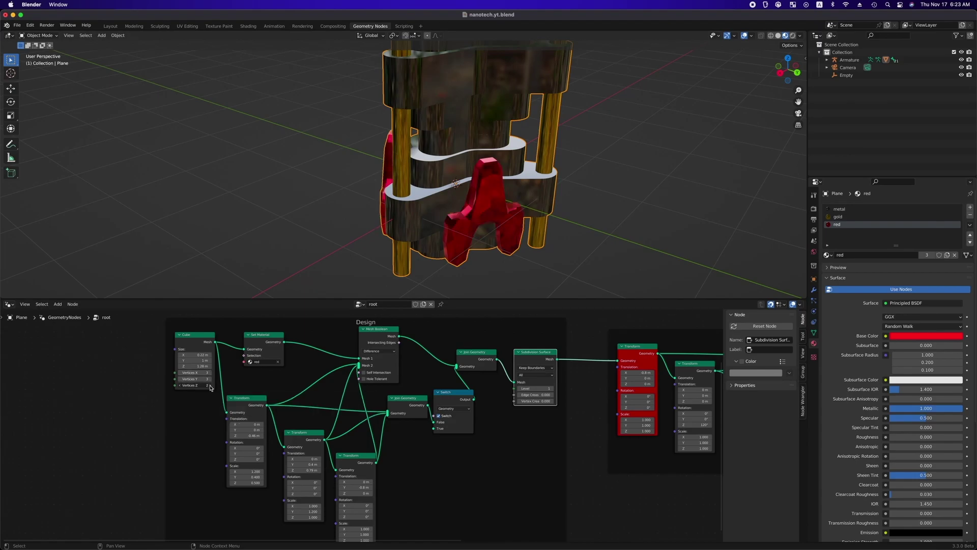
pyautogui.click(209, 386)
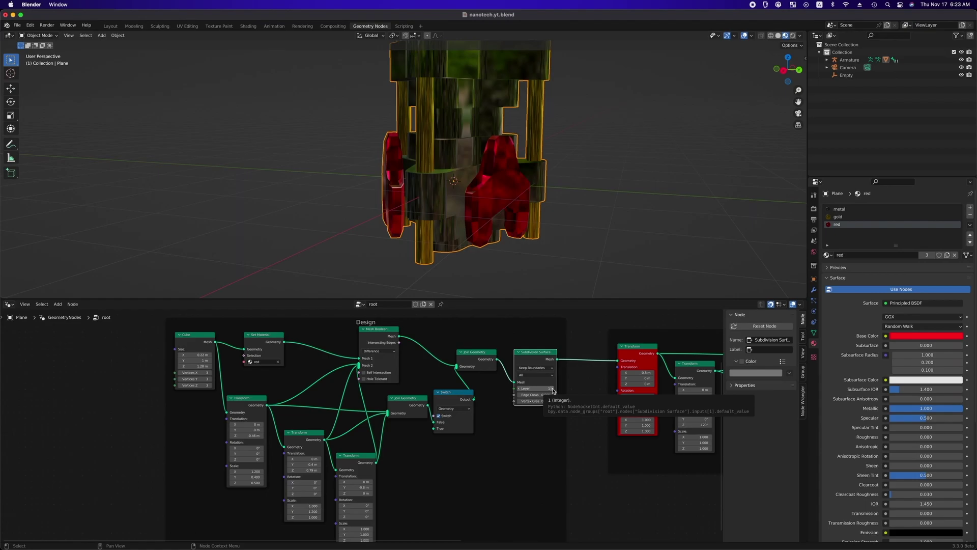
pyautogui.click(554, 389)
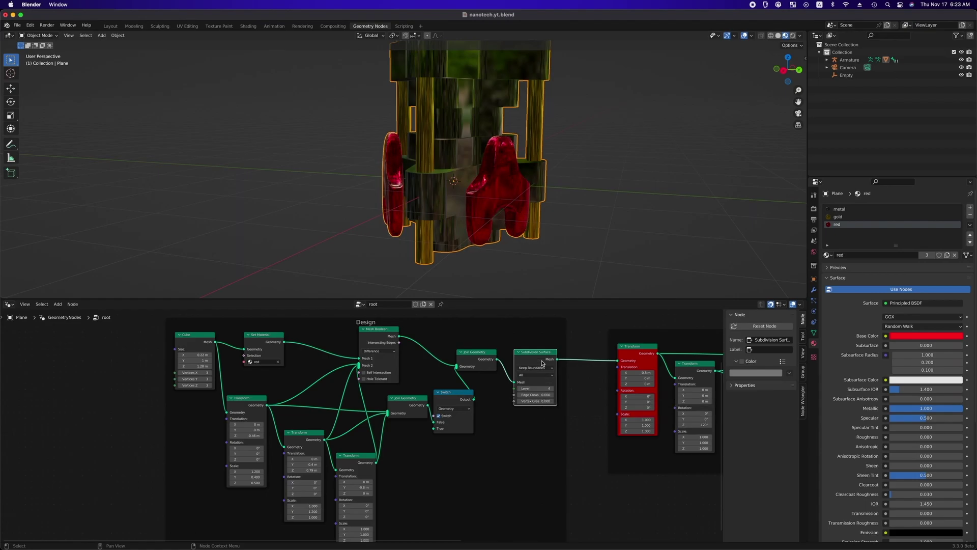
# Insert a Transform node after the Subdivision Surface and shift the Design frame away from the configuration frame.
pyautogui.hotkey('shift', 'a')
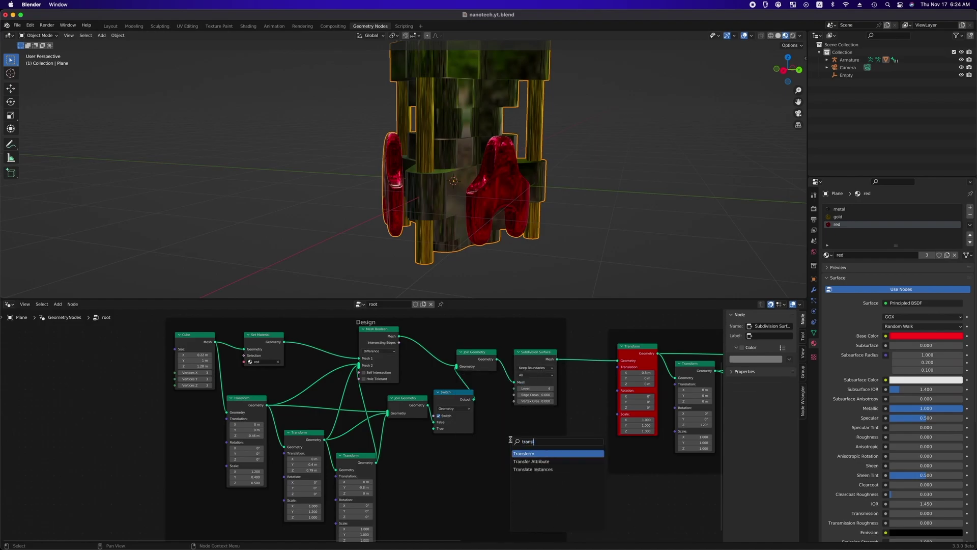
pyautogui.write('transf')
pyautogui.press('Return')
pyautogui.click(582, 357)
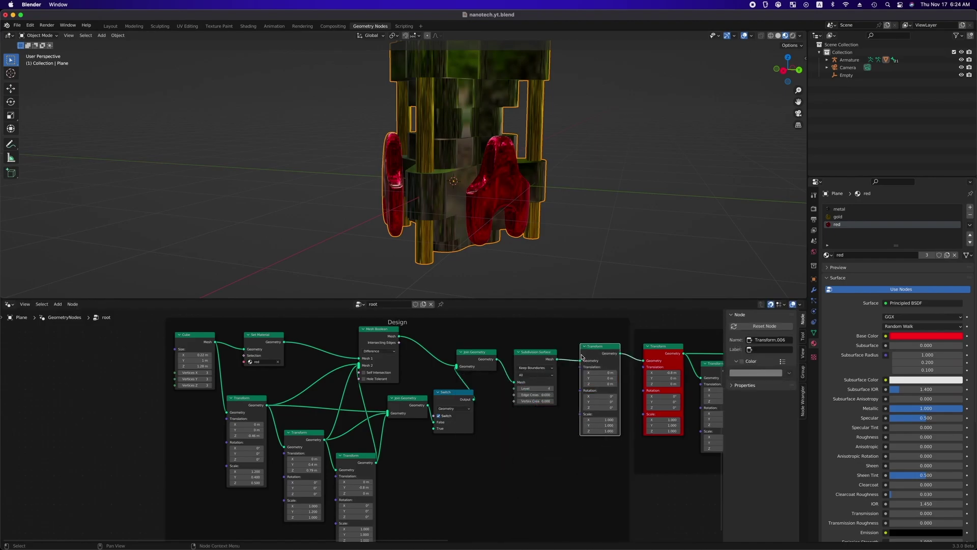
pyautogui.click(600, 338)
pyautogui.moveTo(455, 335); pyautogui.dragTo(434, 343)
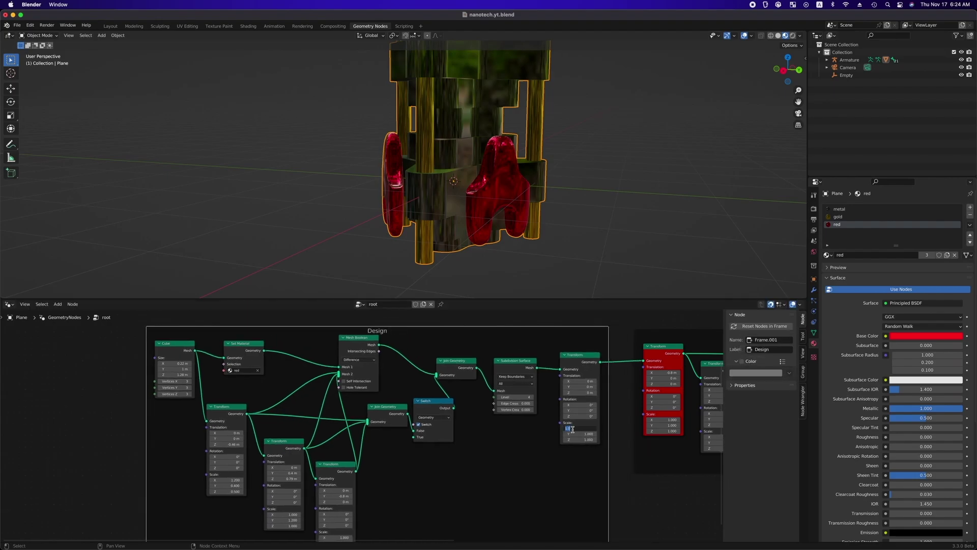
# Reduce the X scale of the Transform after the Subdivision Surface, and add Is Viewport and Switch nodes inside the Design frame.
pyautogui.press('Return')
pyautogui.hscroll(-5, 541, 255)
pyautogui.hotkey('shift', 'a')
pyautogui.write('sis')
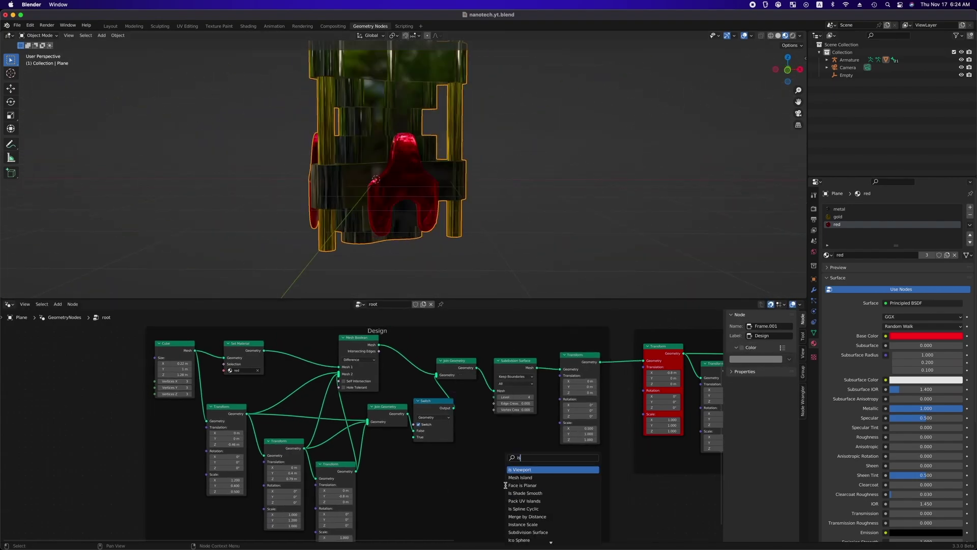
pyautogui.press('Return')
pyautogui.hotkey('shift', 'a')
pyautogui.write('ssw')
pyautogui.press('Return')
pyautogui.click(464, 481)
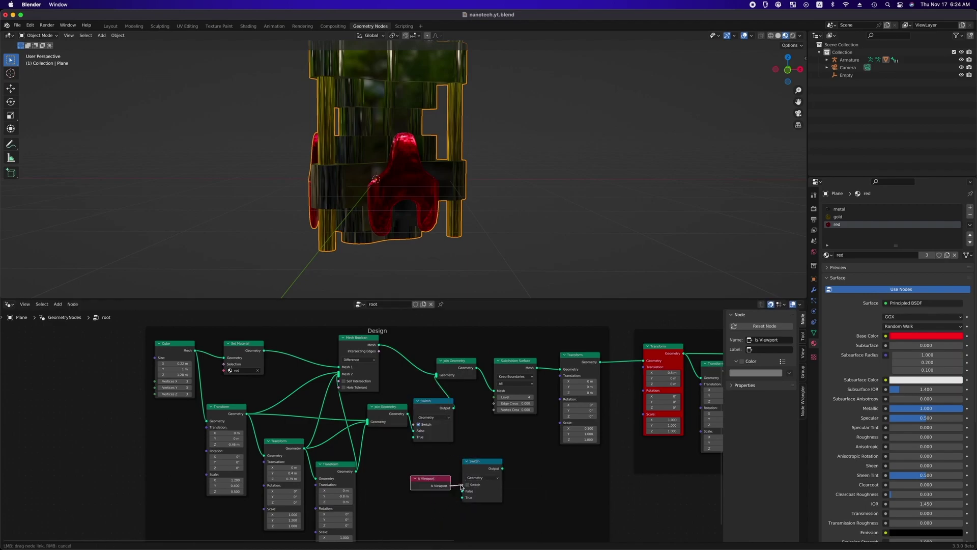
# Drive the Subdivision Surface level with a Float Switch controlled by Is Viewport, using 1 as its True value.
pyautogui.moveTo(461, 487); pyautogui.dragTo(462, 487)
pyautogui.click(482, 478)
pyautogui.click(483, 425)
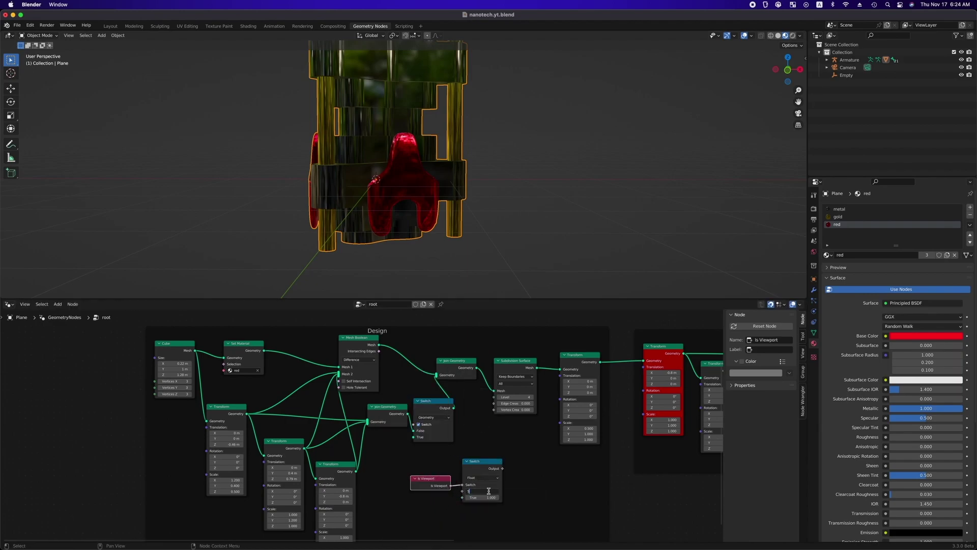
pyautogui.moveTo(497, 426); pyautogui.dragTo(494, 397)
# Render a test image from the camera view and close the render window.
pyautogui.moveTo(418, 193); pyautogui.dragTo(453, 193, button='middle')
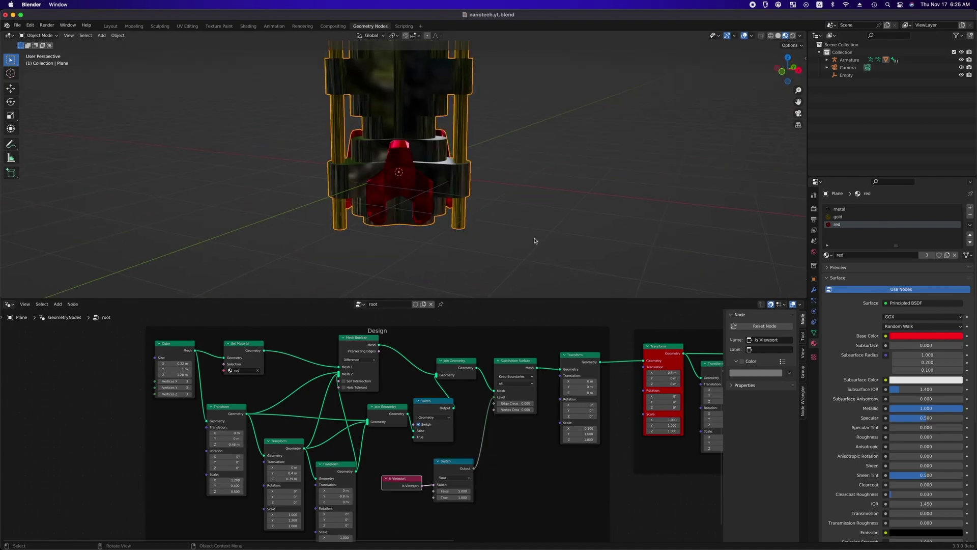
pyautogui.press('KP_0')
pyautogui.press('`')
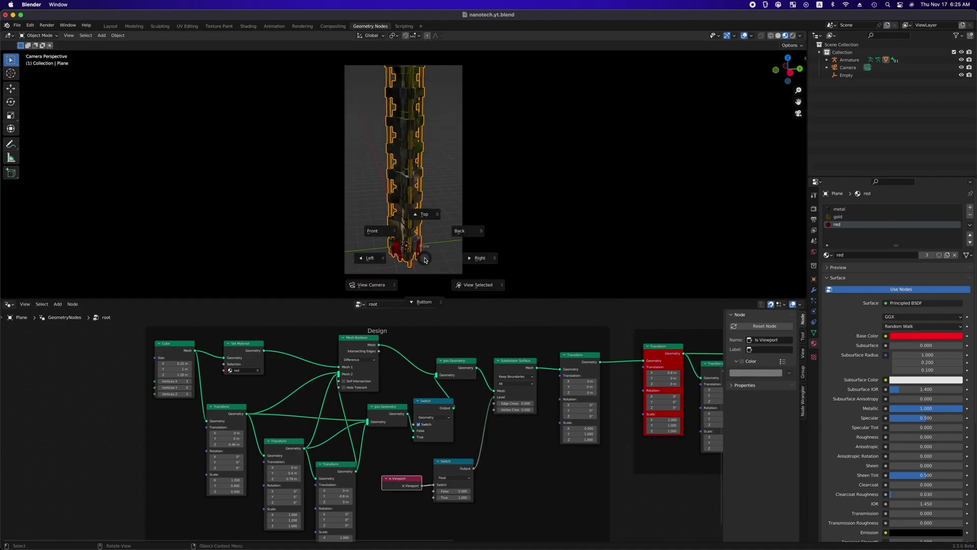
pyautogui.press('Escape')
pyautogui.press('F12')
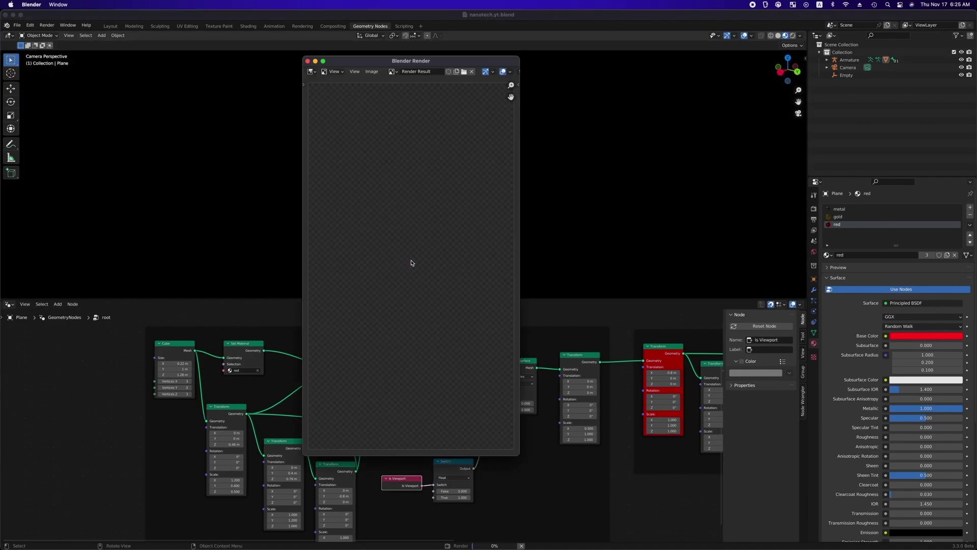
pyautogui.click(307, 61)
# Set the World background colour to an Environment Texture using the image industrial_pipe_and_valve_01_4k.exr.
pyautogui.click(814, 252)
pyautogui.click(887, 255)
pyautogui.click(719, 294)
pyautogui.click(927, 269)
pyautogui.click(281, 216)
pyautogui.doubleClick(349, 127)
pyautogui.doubleClick(381, 160)
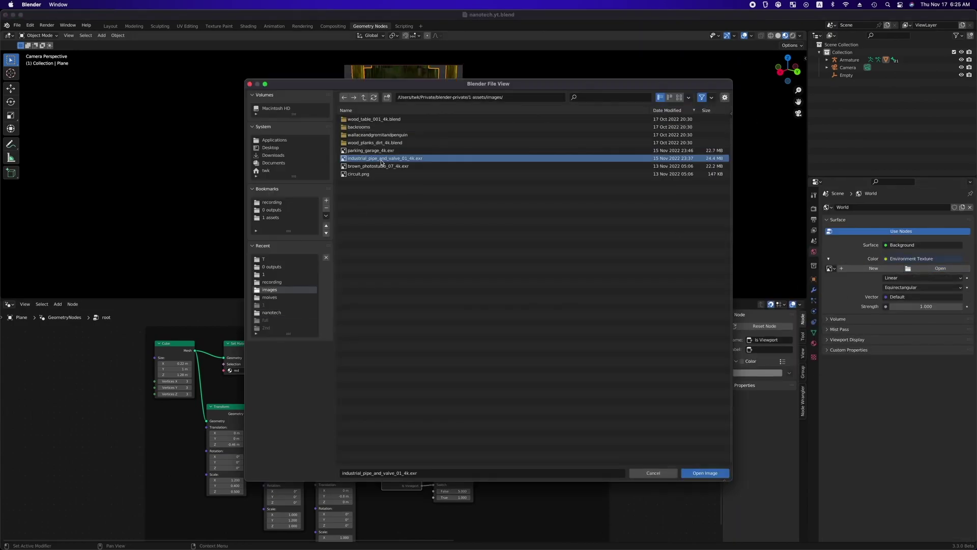
# Check the environment lighting in rendered shading and a test render, and return to a solid-shaded view outside the camera.
pyautogui.click(792, 36)
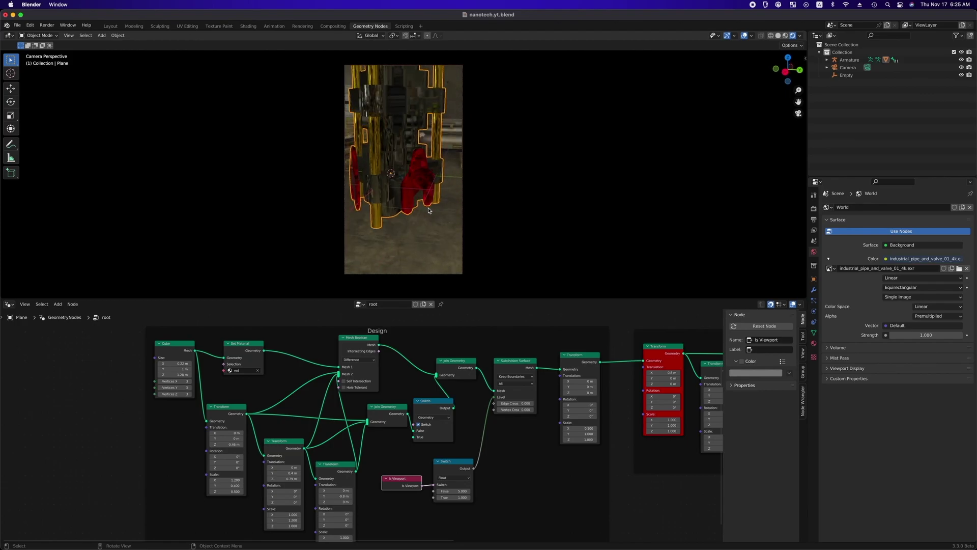
pyautogui.press('F12')
pyautogui.click(324, 14)
pyautogui.press('KP_0')
pyautogui.click(779, 35)
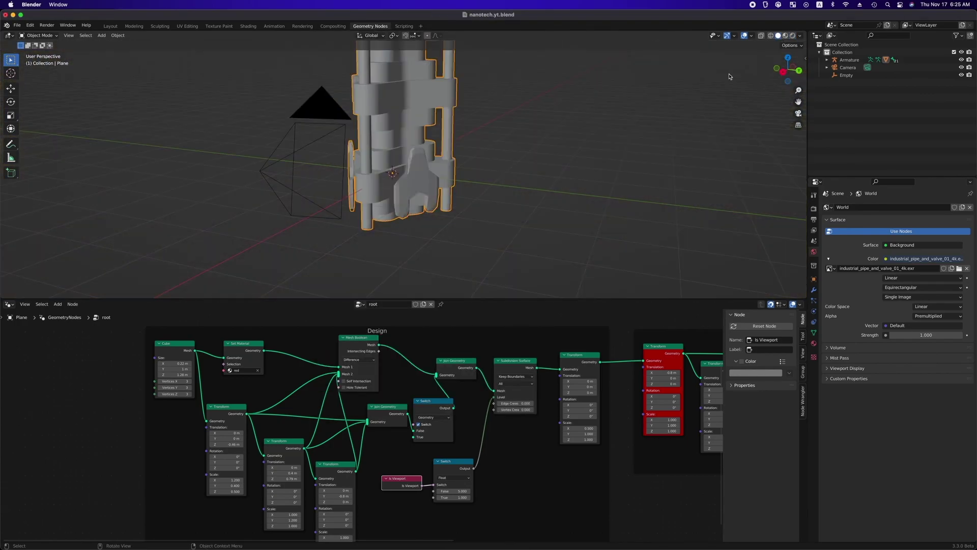
# Combine the Design and configuration frames with all their nodes into one node group, returning to the root tree.
pyautogui.hscroll(10, 478, 232)
pyautogui.moveTo(477, 232); pyautogui.dragTo(477, 232, button='middle')
pyautogui.keyDown('ctrl'); pyautogui.scroll(-9, 438, 338); pyautogui.keyUp('ctrl')
pyautogui.hscroll(3, 438, 340)
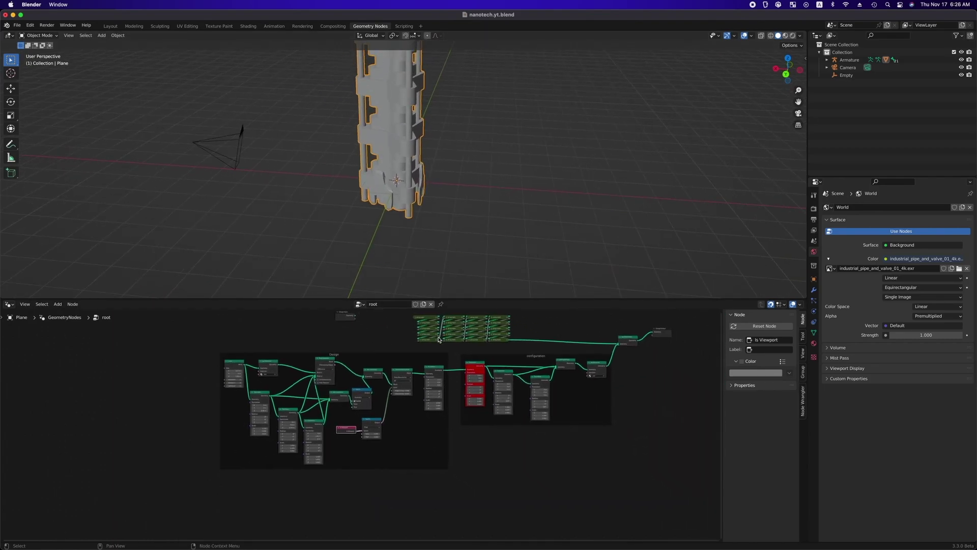
pyautogui.keyDown('ctrl'); pyautogui.scroll(4, 588, 435); pyautogui.keyUp('ctrl')
pyautogui.scroll(3, 588, 435)
pyautogui.keyDown('ctrl'); pyautogui.scroll(2, 589, 435); pyautogui.keyUp('ctrl')
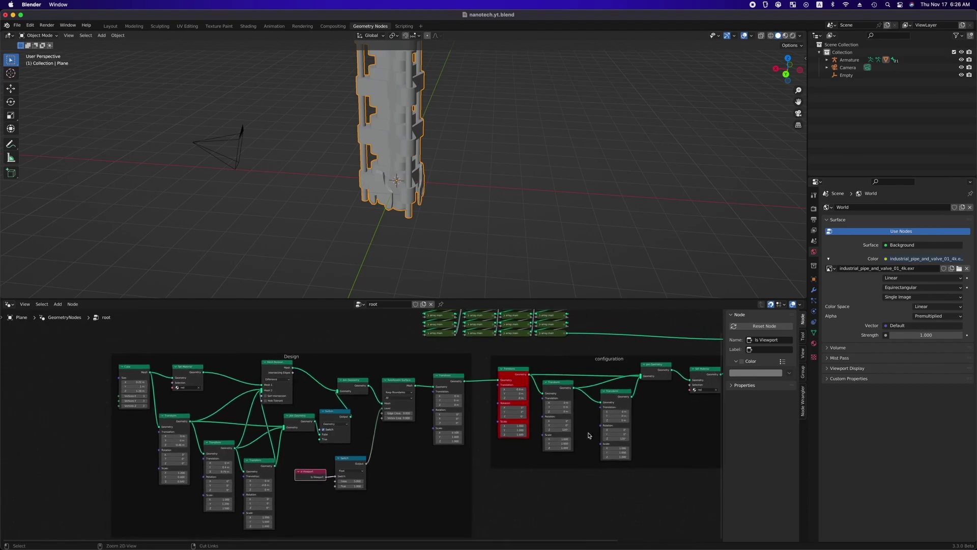
pyautogui.keyDown('ctrl'); pyautogui.scroll(-3, 589, 435); pyautogui.keyUp('ctrl')
pyautogui.moveTo(652, 379); pyautogui.dragTo(158, 522)
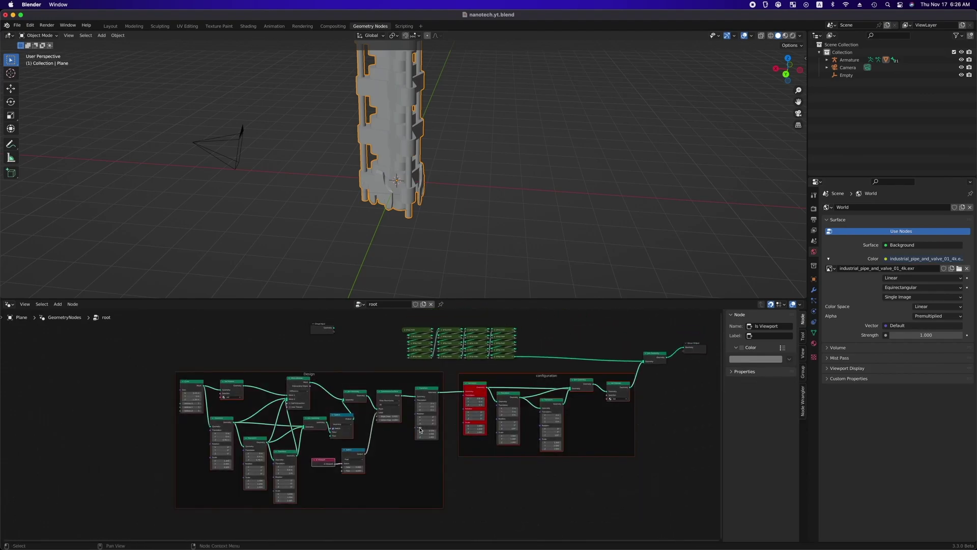
pyautogui.hotkey('ctrl', 'g')
pyautogui.hotkey('ctrl', 'Tab')
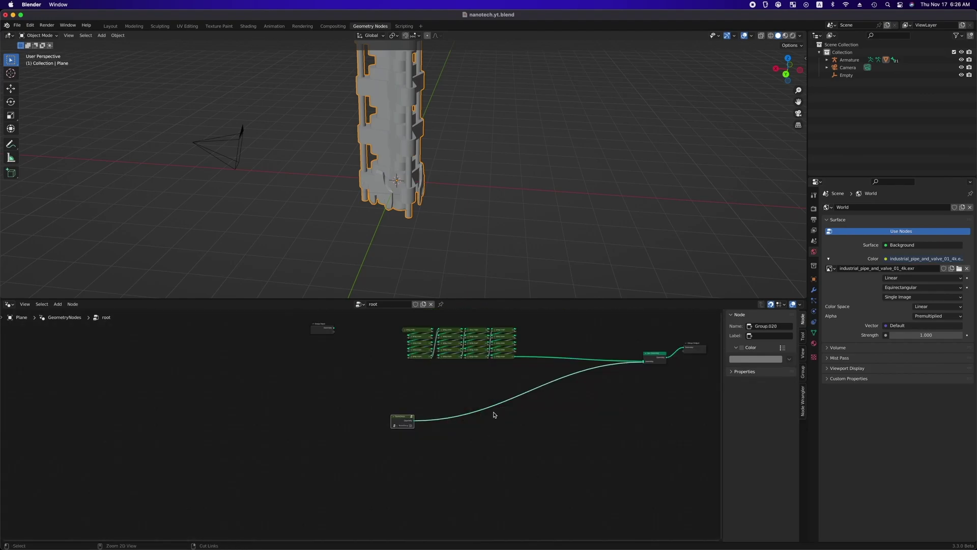
# Rename the new node group as nano.unit.
pyautogui.scroll(4, 494, 415)
pyautogui.doubleClick(475, 425)
pyautogui.write('array.end')
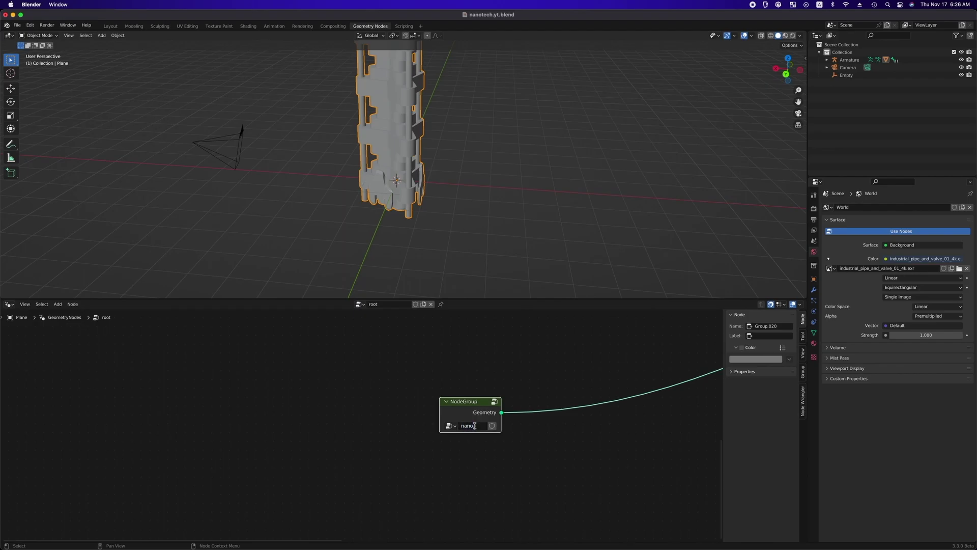
pyautogui.press('Return')
# Duplicate the first array.main node below the array grid, make its group an independent copy and name it array.nano.
pyautogui.scroll(5, 509, 377)
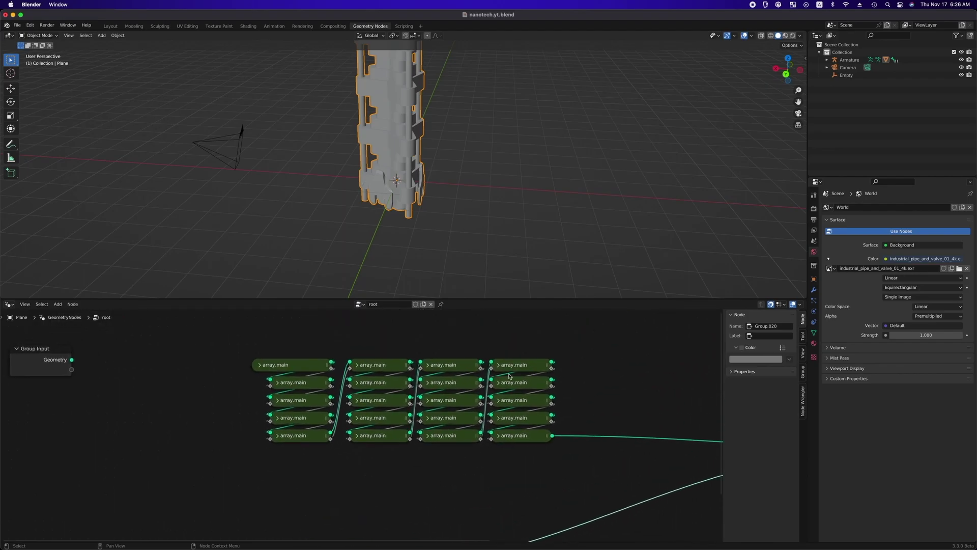
pyautogui.click(267, 367)
pyautogui.hotkey('shift', 'd')
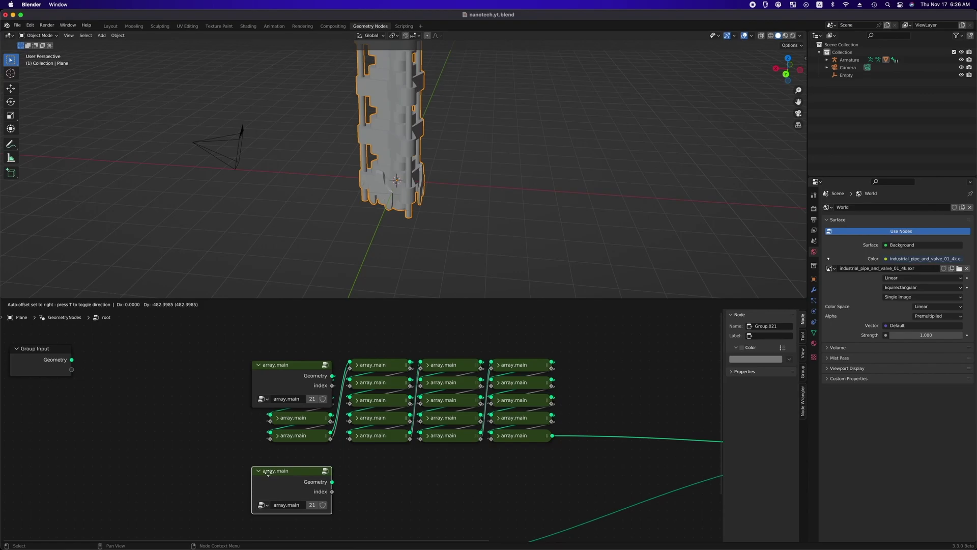
pyautogui.click(270, 476)
pyautogui.click(314, 450)
pyautogui.doubleClick(314, 451)
pyautogui.write('array.na')
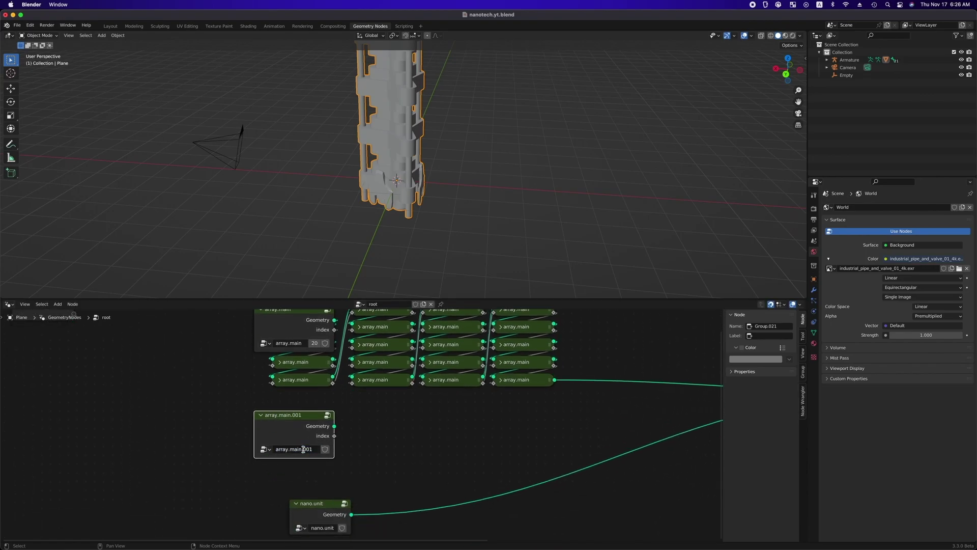
pyautogui.write('no')
pyautogui.press('Return')
# Link array.nano to the Join Geometry in place of nano.unit, and move array.nano to just above nano.unit.
pyautogui.hscroll(5, 460, 431)
pyautogui.hscroll(2, 460, 430)
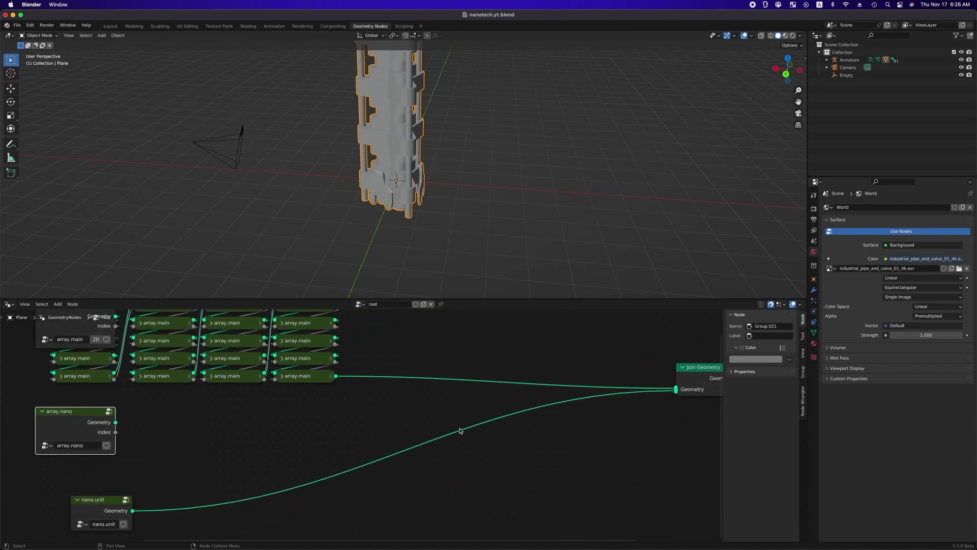
pyautogui.scroll(-2, 459, 431)
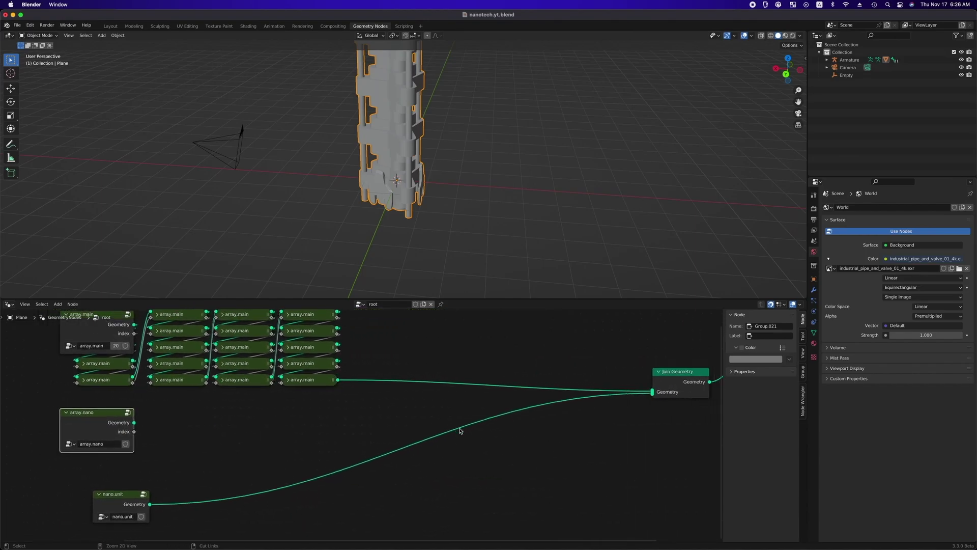
pyautogui.keyDown('shift'); pyautogui.click(652, 385); pyautogui.keyUp('shift')
pyautogui.press('f')
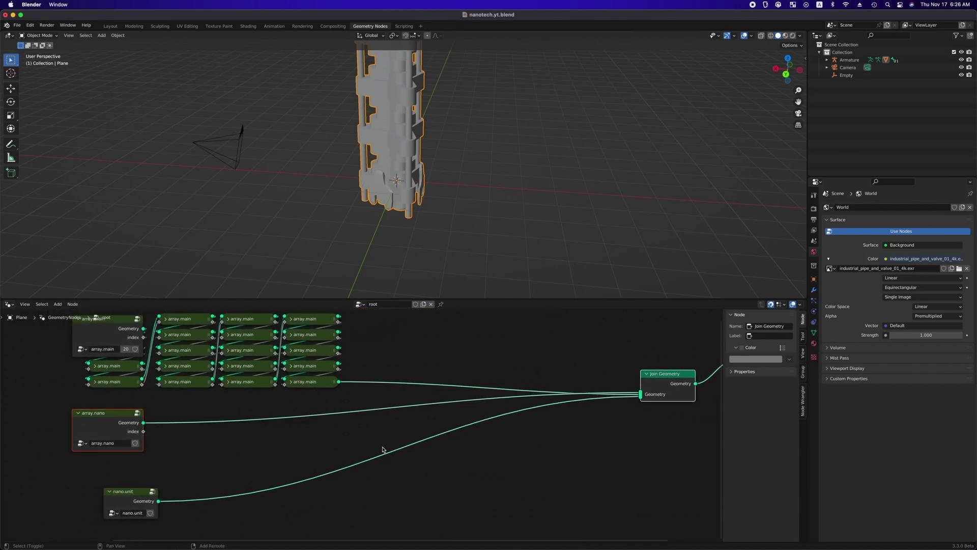
pyautogui.keyDown('ctrl'); pyautogui.moveTo(382, 450); pyautogui.dragTo(387, 467, button='right'); pyautogui.keyUp('ctrl')
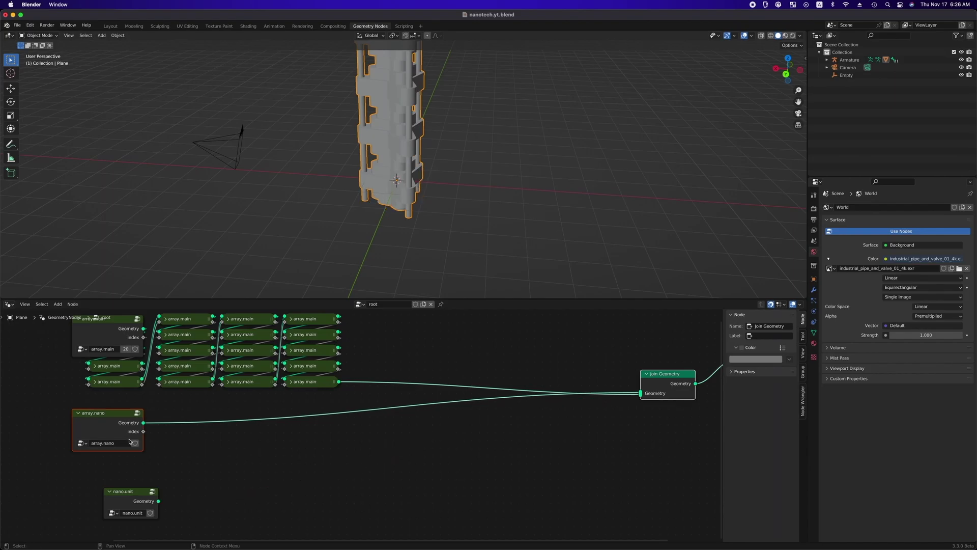
pyautogui.click(114, 429)
pyautogui.press('g')
pyautogui.click(141, 454)
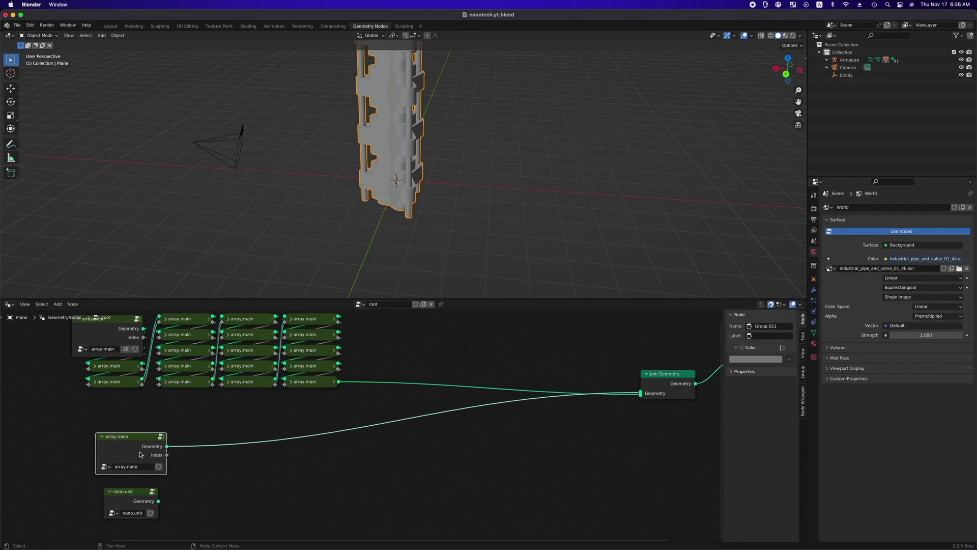
# Inside the array.nano group, replace main.unit with the nano.unit group and link it to Set Position's Geometry input.
pyautogui.press('Tab')
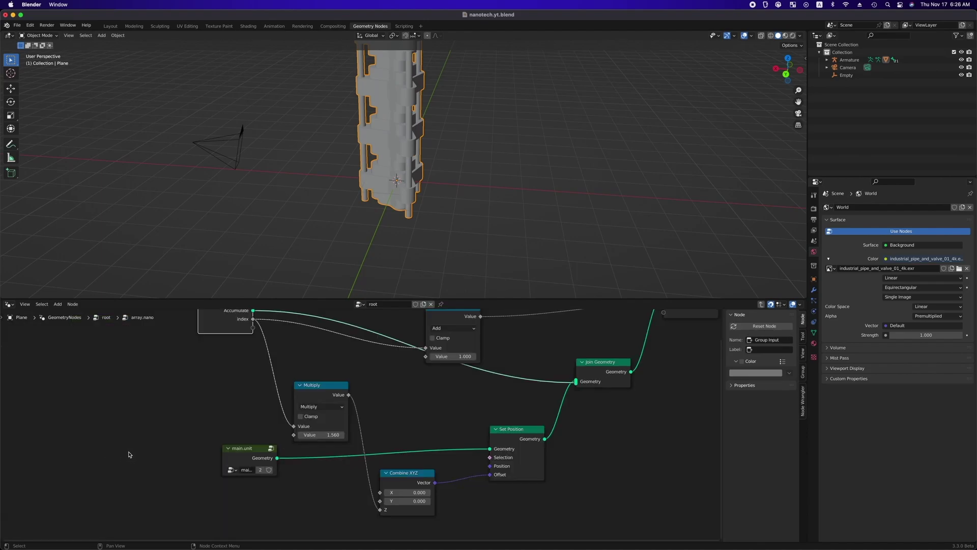
pyautogui.click(238, 463)
pyautogui.click(253, 498)
pyautogui.hotkey('shift', 'a')
pyautogui.write('s')
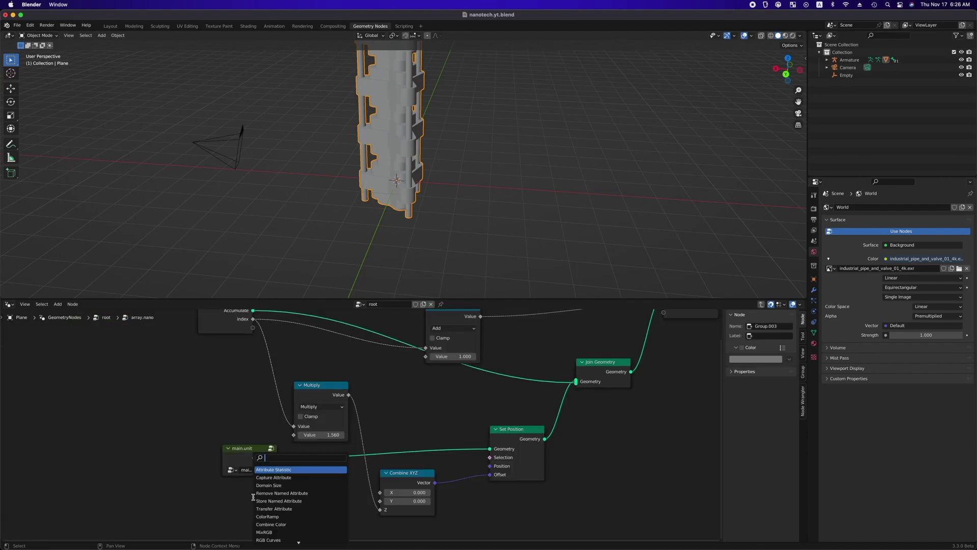
pyautogui.write('nano')
pyautogui.press('Return')
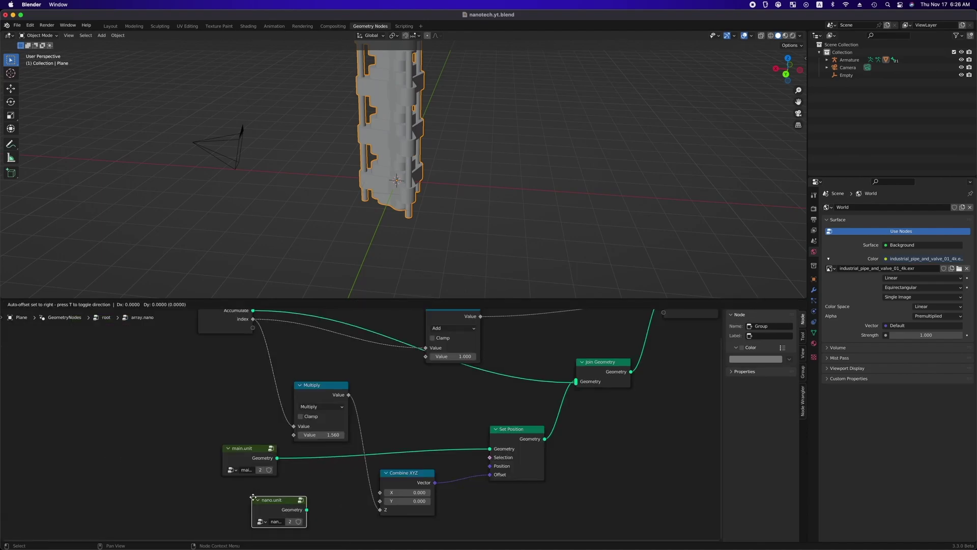
pyautogui.click(253, 498)
pyautogui.click(249, 459)
pyautogui.press('x')
pyautogui.moveTo(275, 502); pyautogui.dragTo(489, 449)
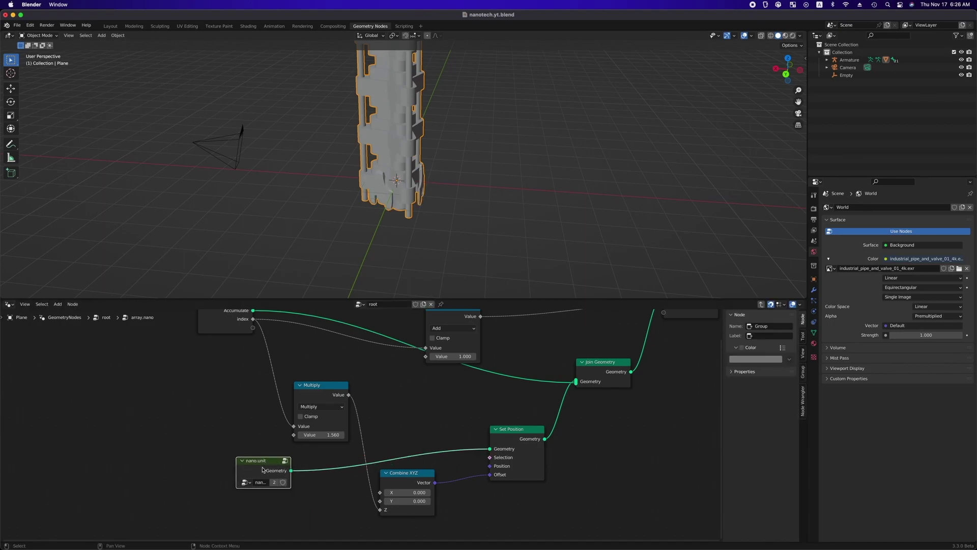
# Set the Multiply node's value to 1.000 and shift nano.unit aside within array.nano, returning to the root tree.
pyautogui.moveTo(262, 470); pyautogui.dragTo(239, 462)
pyautogui.press('BackSpace')
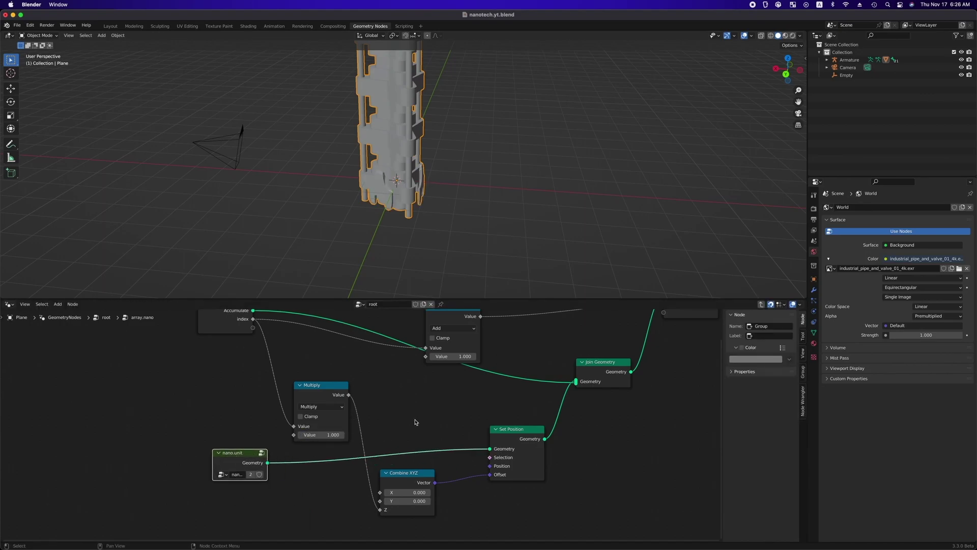
pyautogui.hscroll(3, 376, 419)
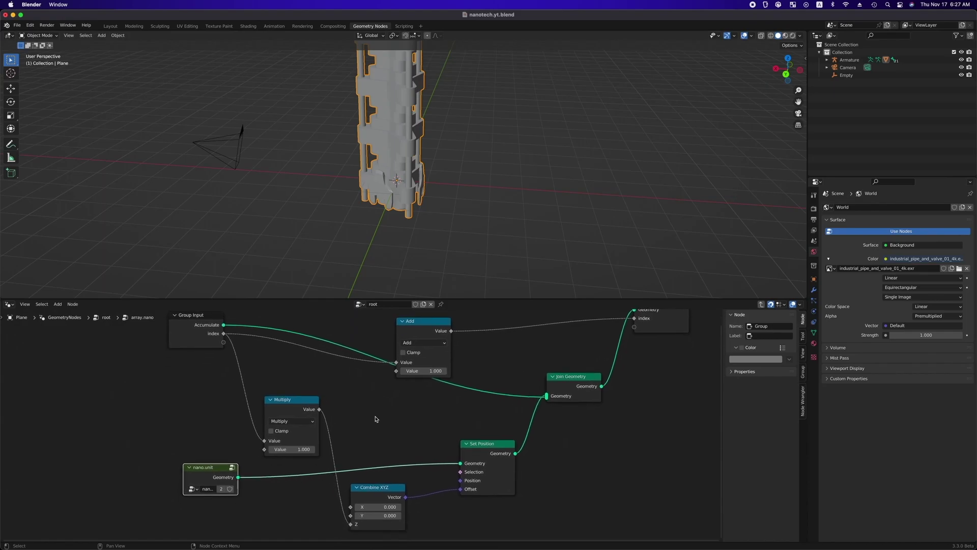
pyautogui.press('Tab')
# Delete the leftover nano.unit node from the root tree and align array.nano beneath the first array.main node.
pyautogui.hscroll(-3, 228, 492)
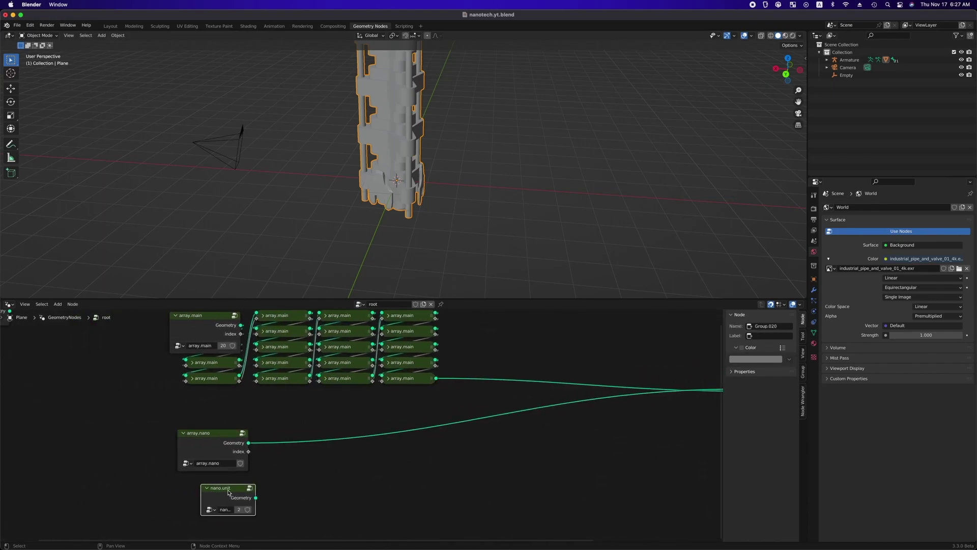
pyautogui.press('x')
pyautogui.moveTo(221, 455); pyautogui.dragTo(212, 446)
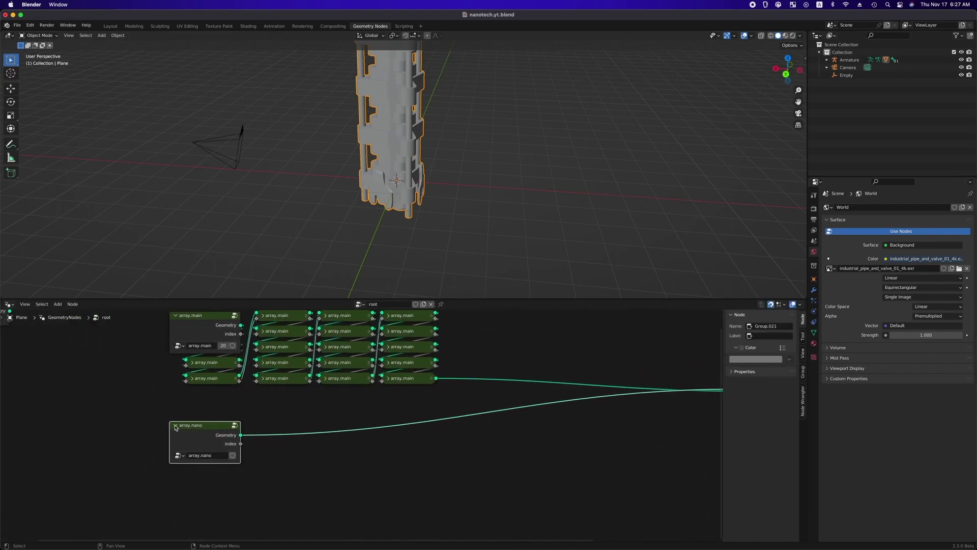
# Cut array.nano's link to the Join Geometry and duplicate the array.nano column into six columns of five nodes.
pyautogui.scroll(-2, 175, 428)
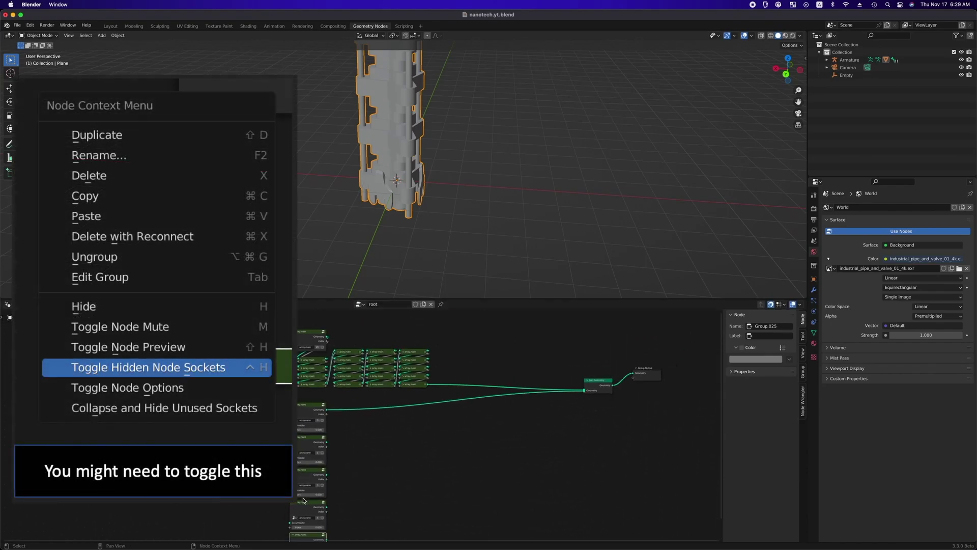
pyautogui.moveTo(303, 500); pyautogui.dragTo(325, 446, button='middle')
pyautogui.keyDown('ctrl'); pyautogui.moveTo(356, 373); pyautogui.dragTo(359, 342, button='right'); pyautogui.keyUp('ctrl')
pyautogui.hotkey('shift', 'd')
pyautogui.click(397, 408)
pyautogui.hotkey('shift', 'd')
pyautogui.click(479, 407)
pyautogui.hotkey('shift', 'd')
pyautogui.click(529, 418)
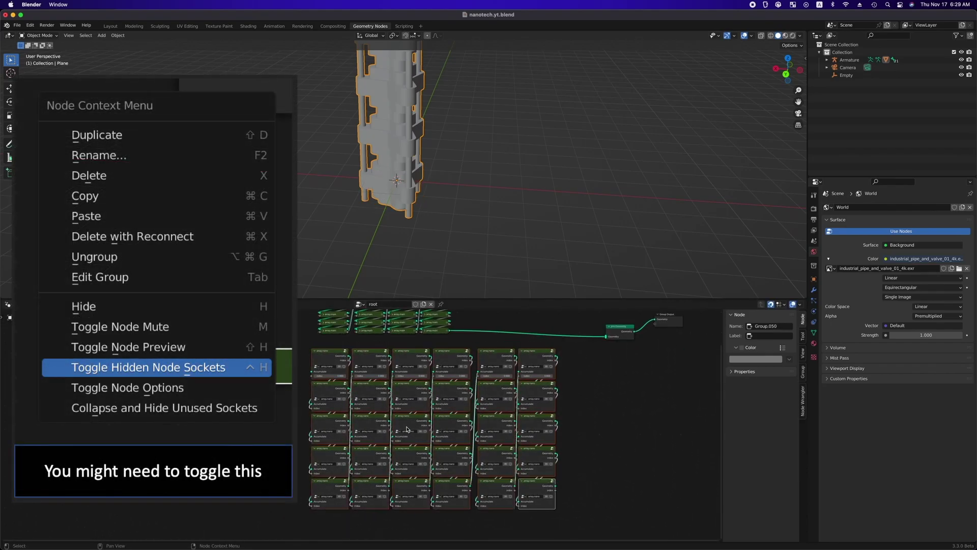
# Link the last array.nano node's Geometry output to the Join Geometry and check the extended column.
pyautogui.moveTo(556, 485); pyautogui.dragTo(606, 336)
pyautogui.scroll(-4, 483, 168)
pyautogui.moveTo(482, 168); pyautogui.dragTo(480, 133, button='middle')
pyautogui.keyDown('shift'); pyautogui.moveTo(500, 279); pyautogui.dragTo(619, 204, button='middle'); pyautogui.keyUp('shift')
# Duplicate an array.nano node ahead of the first column and link its Geometry and Index to the first node's Accumulate and Index.
pyautogui.hotkey('shift', 'd')
pyautogui.click(280, 364)
pyautogui.moveTo(300, 355); pyautogui.dragTo(311, 372)
pyautogui.moveTo(572, 201); pyautogui.dragTo(514, 201, button='middle')
pyautogui.moveTo(300, 361); pyautogui.dragTo(311, 376)
pyautogui.moveTo(572, 201); pyautogui.dragTo(524, 173, button='middle')
pyautogui.scroll(-3, 572, 201)
pyautogui.moveTo(572, 200); pyautogui.dragTo(601, 200, button='middle')
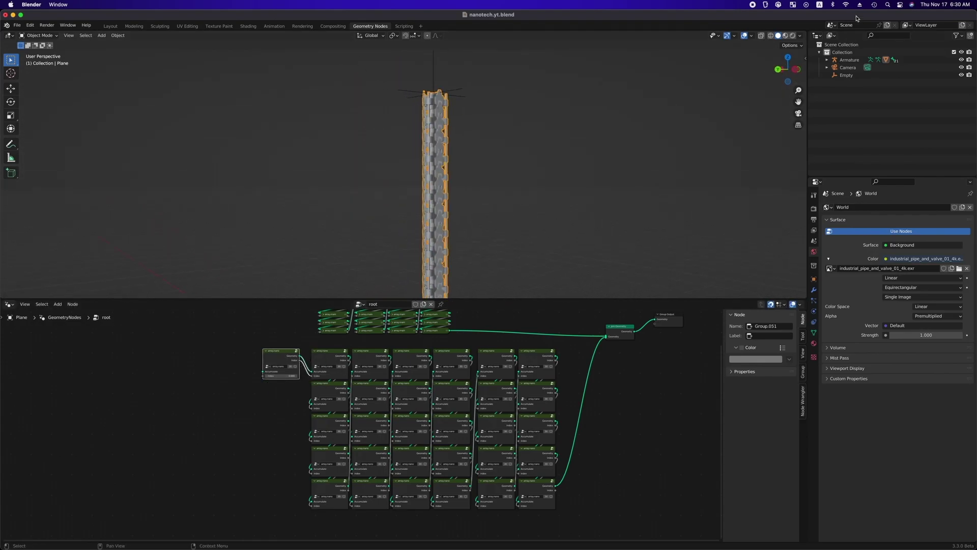
# Inspect the arrayed red claws along the column in material preview and rendered shading.
pyautogui.click(785, 36)
pyautogui.keyDown('shift'); pyautogui.hscroll(-5, 528, 181); pyautogui.keyUp('shift')
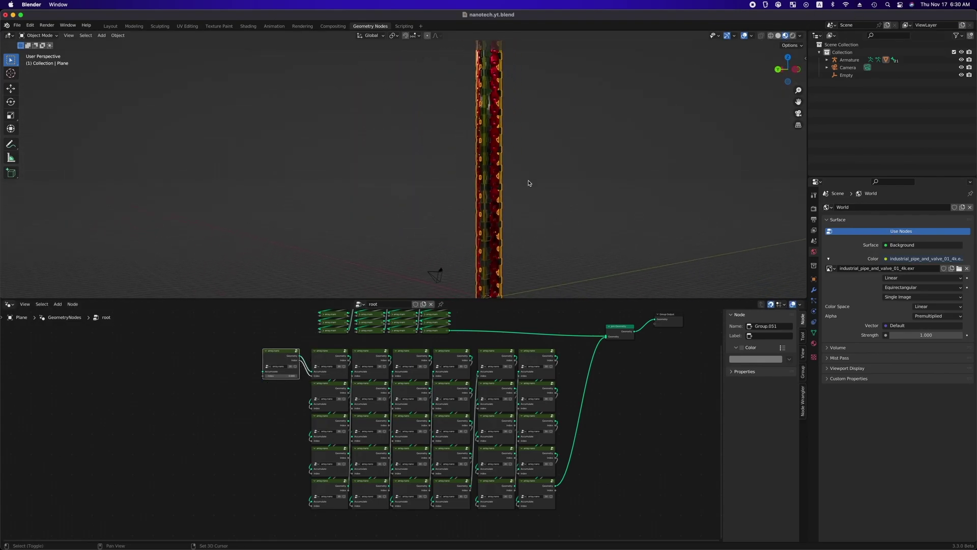
pyautogui.keyDown('shift'); pyautogui.hscroll(-2, 528, 182); pyautogui.keyUp('shift')
pyautogui.click(794, 35)
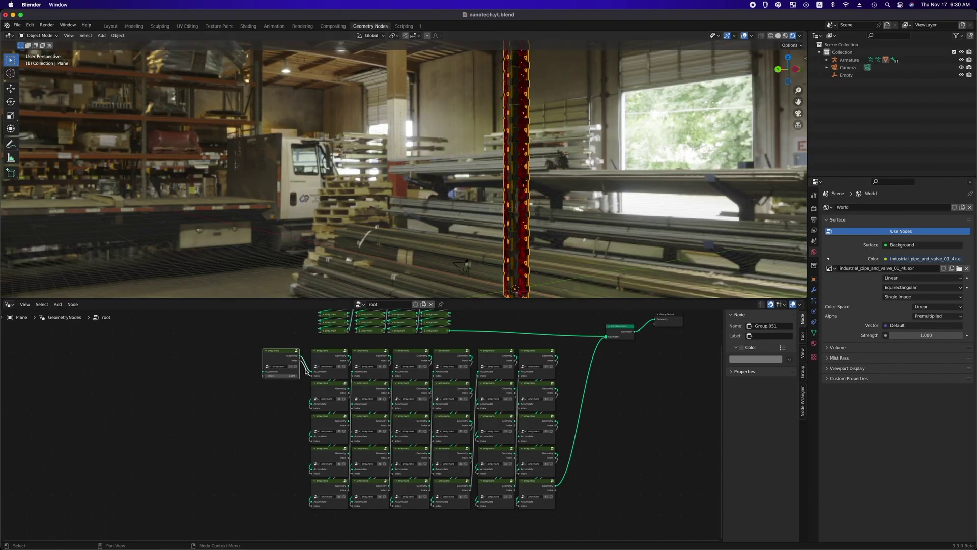
# Collapse all array.nano nodes in the lower block and scale the block down vertically into compact rows.
pyautogui.moveTo(249, 344); pyautogui.dragTo(564, 513)
pyautogui.rightClick(414, 402)
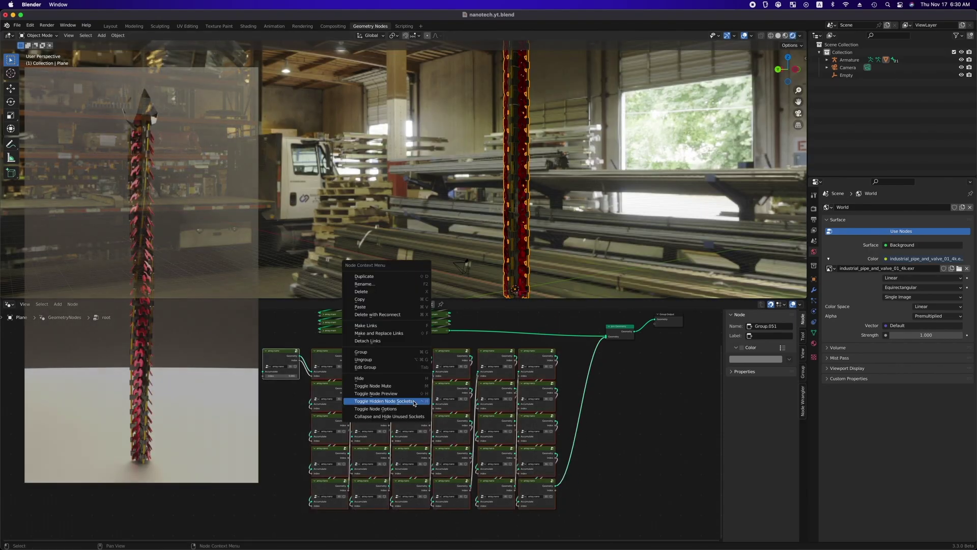
pyautogui.click(410, 412)
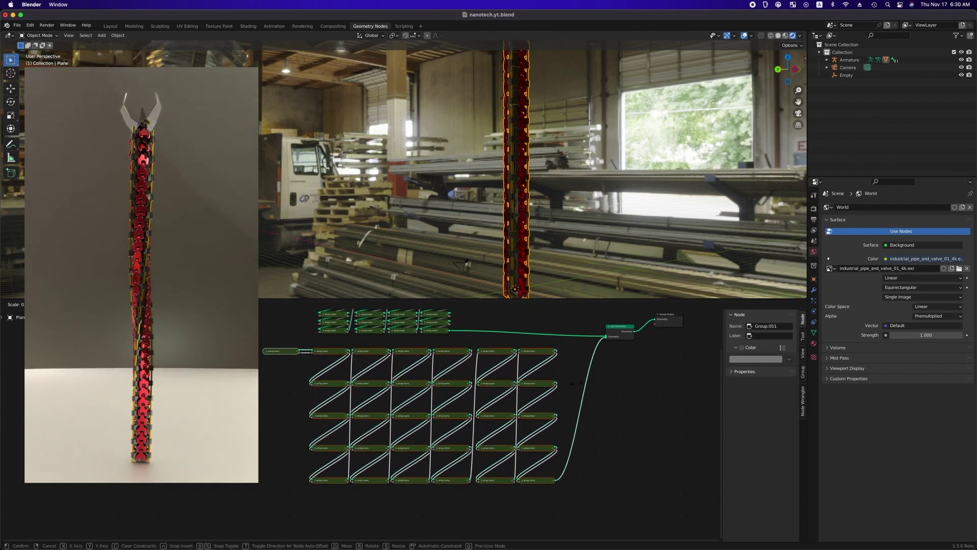
pyautogui.press('s')
pyautogui.press('y')
pyautogui.click(459, 417)
pyautogui.press('g')
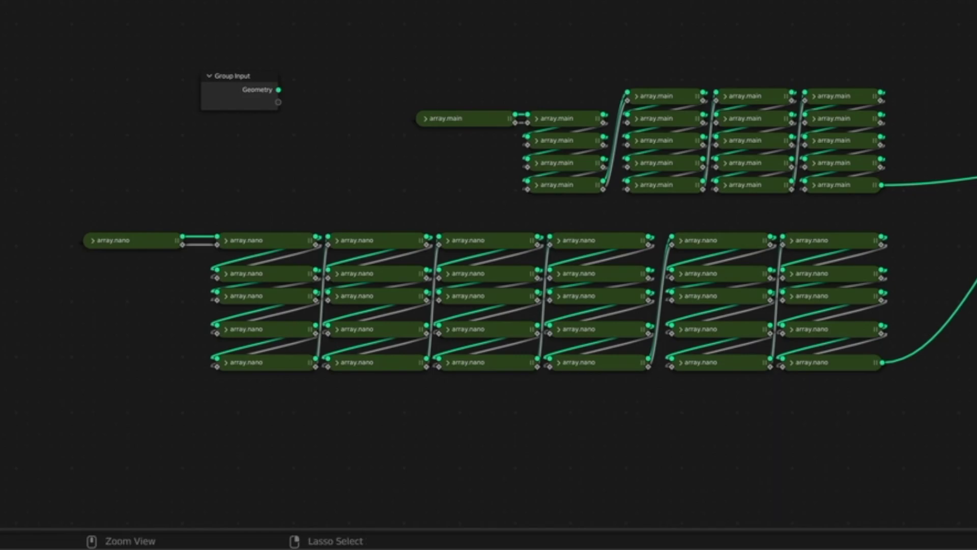
pyautogui.click(338, 404)
# Open the nano.unit group inside array.nano and add a float group input named index.
pyautogui.click(291, 393)
pyautogui.press('Tab')
pyautogui.click(456, 374)
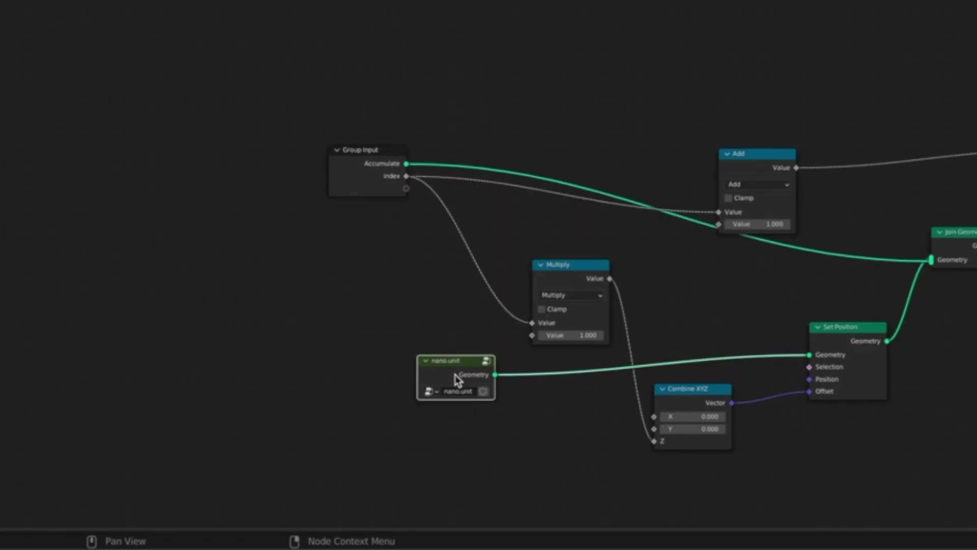
pyautogui.press('Tab')
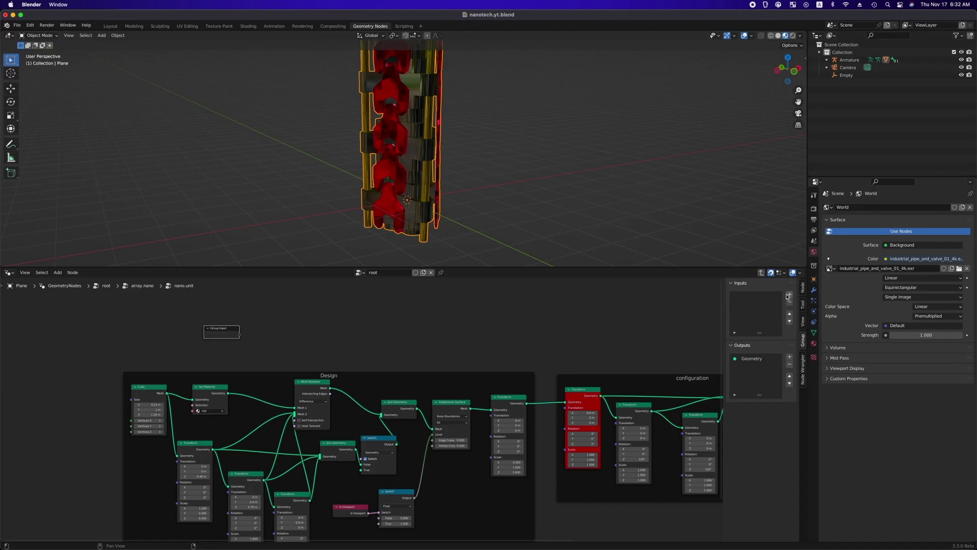
pyautogui.click(790, 294)
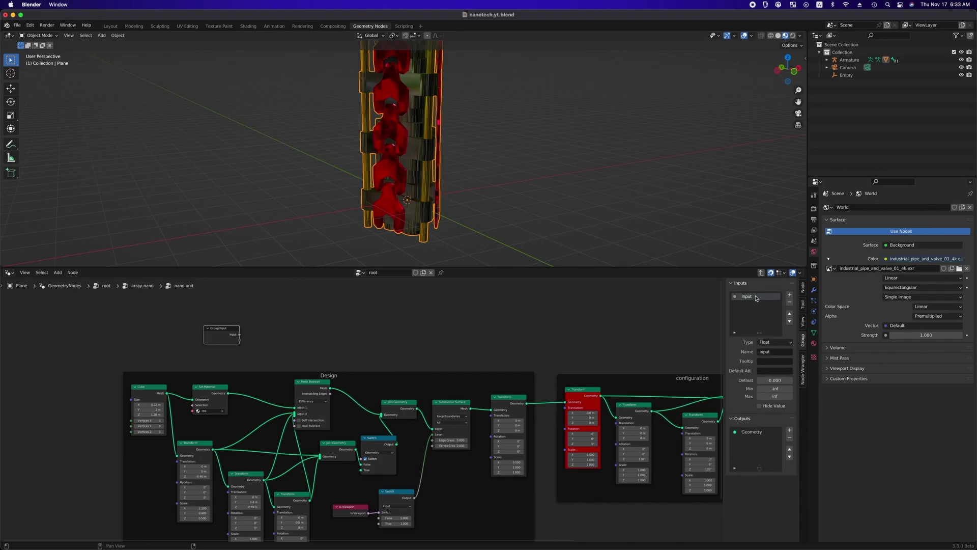
pyautogui.doubleClick(755, 296)
pyautogui.press('BackSpace')
pyautogui.write('index')
pyautogui.press('Return')
# Return to the array.nano group and link the Group Input's Index to nano.unit's index socket.
pyautogui.press('Tab')
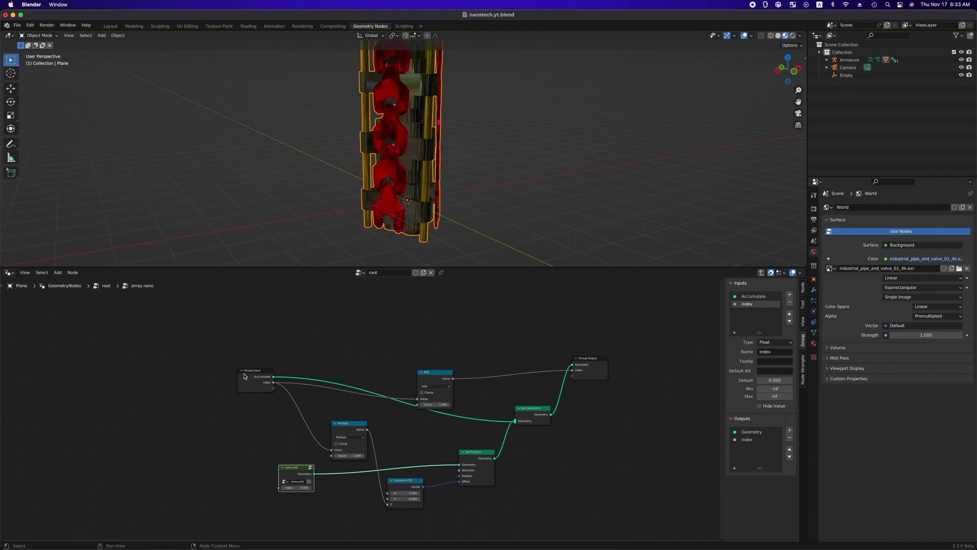
pyautogui.click(289, 391)
pyautogui.moveTo(289, 391); pyautogui.dragTo(296, 493)
pyautogui.moveTo(326, 436); pyautogui.dragTo(297, 490)
# Inside nano.unit, add a Combine XYZ node and link its Vector to the Rotation of the configuration frame's red Transform node.
pyautogui.click(312, 475)
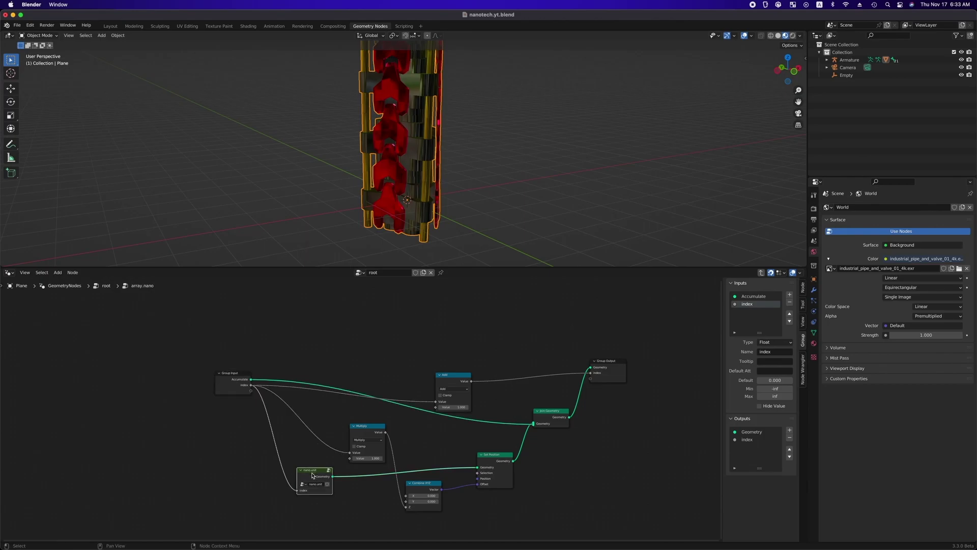
pyautogui.press('Tab')
pyautogui.moveTo(346, 405); pyautogui.dragTo(211, 410, button='middle')
pyautogui.hotkey('shift', 'a')
pyautogui.write('combine')
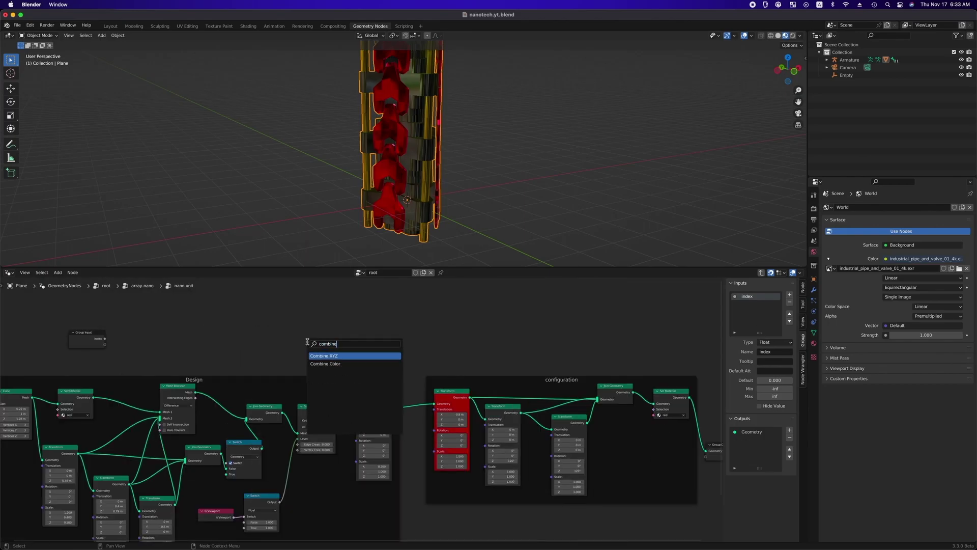
pyautogui.press('Return')
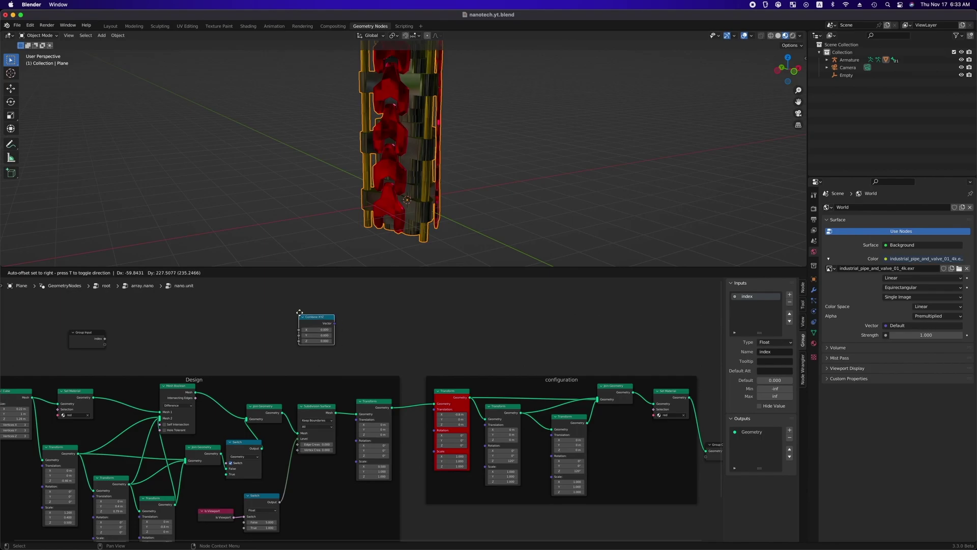
pyautogui.click(316, 321)
pyautogui.moveTo(335, 318); pyautogui.dragTo(435, 431)
# Try Y values on the Combine XYZ node, starting with 10, and check how the red claws tilt.
pyautogui.click(318, 330)
pyautogui.write('10')
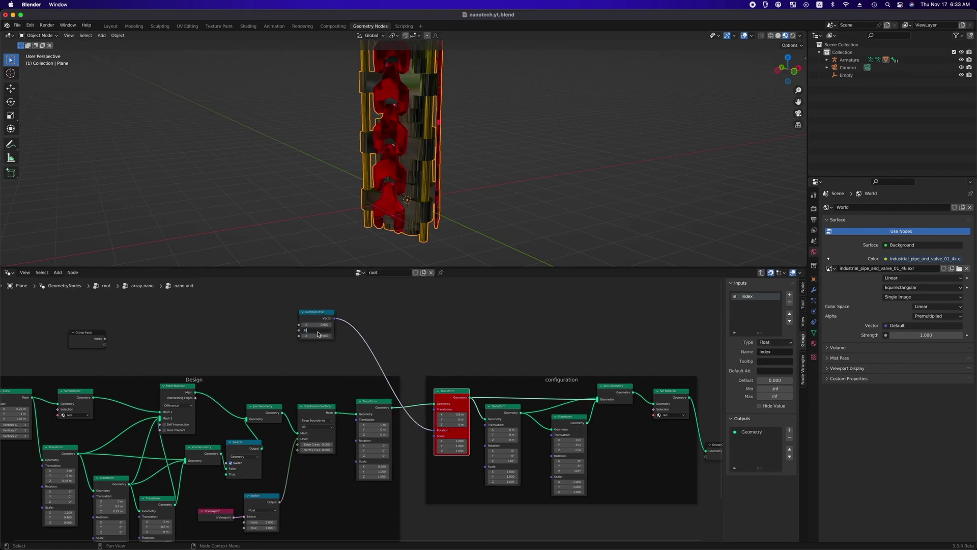
pyautogui.press('Return')
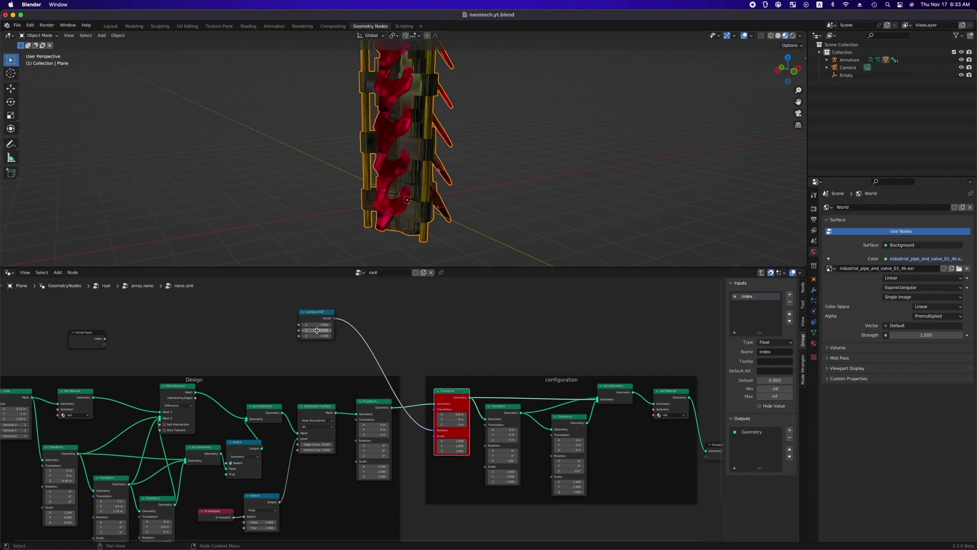
pyautogui.click(321, 329)
pyautogui.press('Return')
pyautogui.moveTo(313, 332)
pyautogui.mouseDown()
pyautogui.moveTo(346, 331)
pyautogui.moveTo(299, 332)
pyautogui.moveTo(316, 330)
pyautogui.mouseUp()
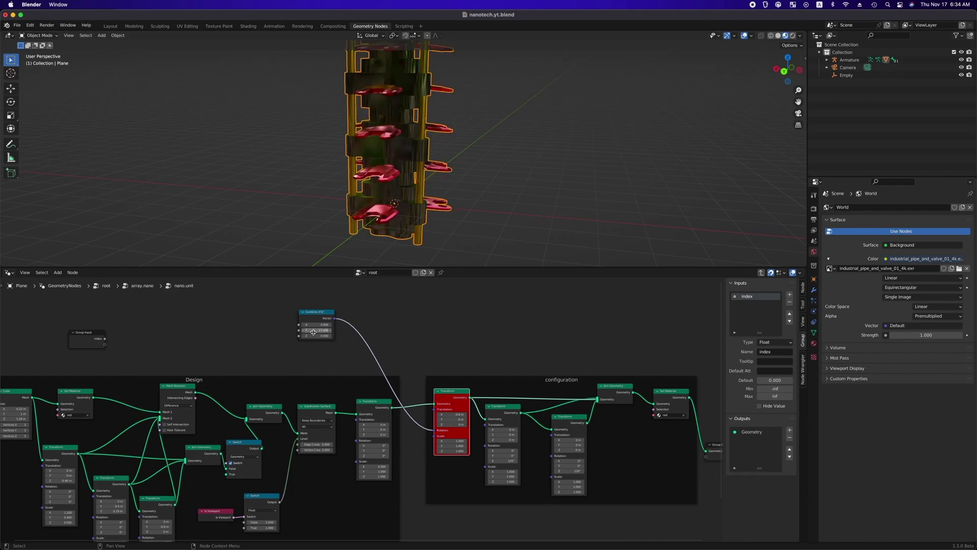
pyautogui.moveTo(417, 244); pyautogui.dragTo(451, 231, button='middle')
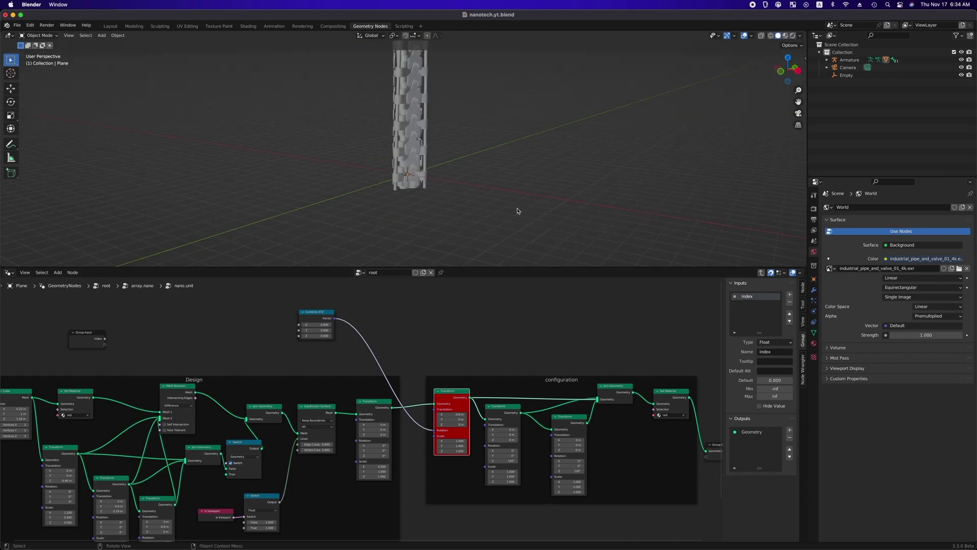
# Add a Bezier circle around the column's base and scale it up by about 4.
pyautogui.moveTo(518, 210); pyautogui.dragTo(517, 212, button='middle')
pyautogui.hotkey('shift', 'a')
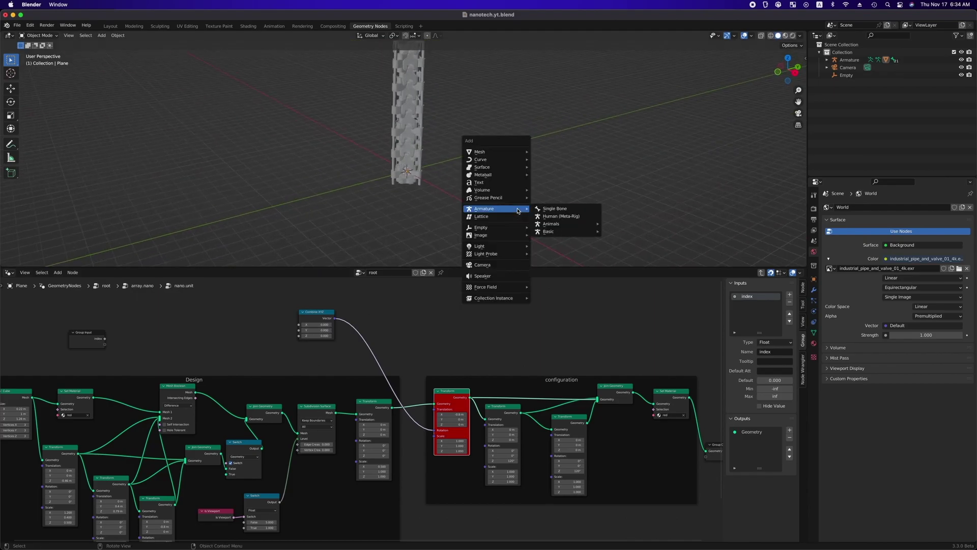
pyautogui.click(550, 167)
pyautogui.press('s')
pyautogui.click(524, 215)
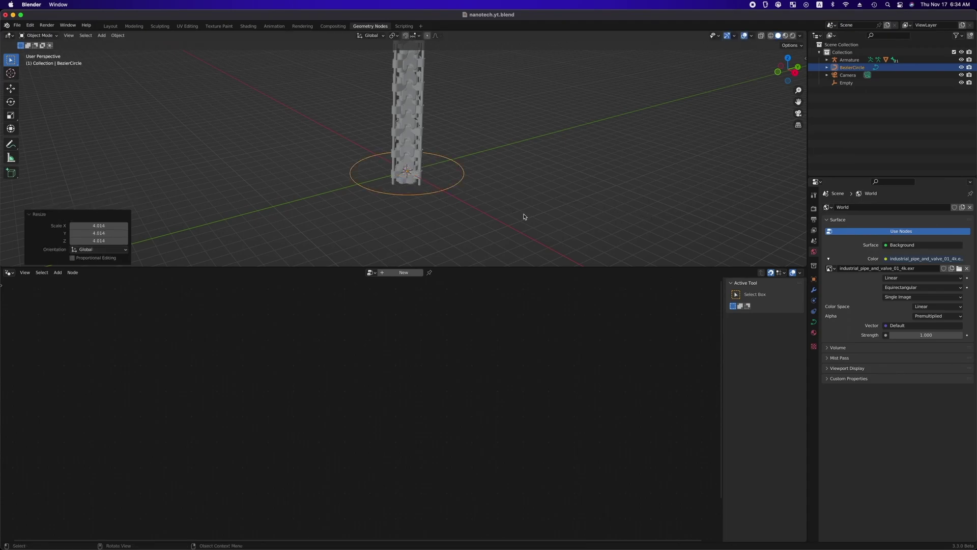
pyautogui.moveTo(524, 216); pyautogui.dragTo(508, 215, button='middle')
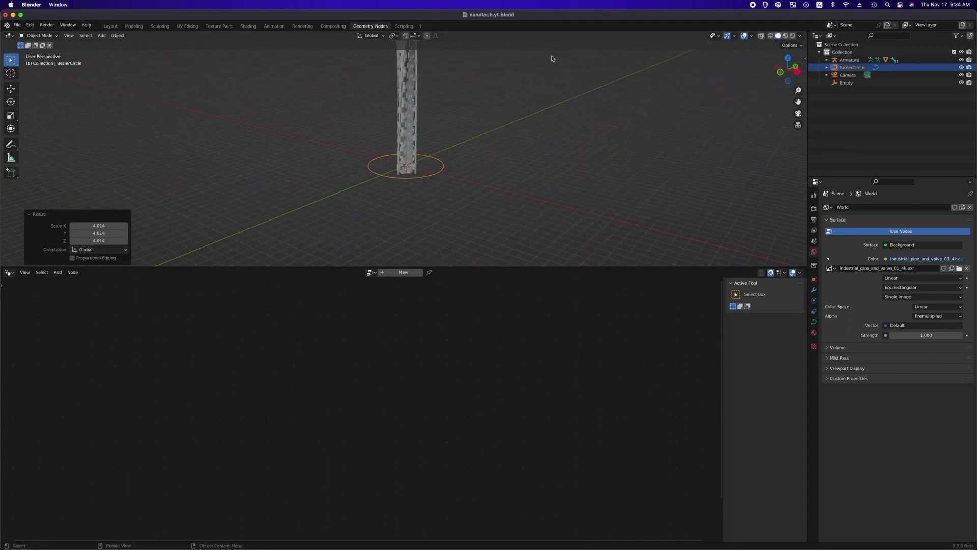
# Open the Animation workspace and insert a location keyframe for the Bezier circle at frame 1.
pyautogui.click(274, 28)
pyautogui.press('i')
pyautogui.click(616, 271)
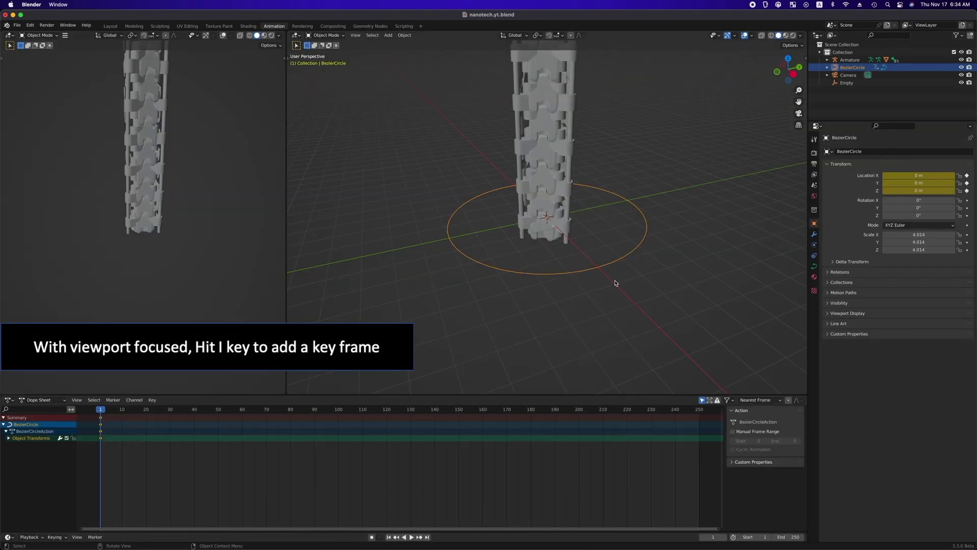
# At frame 240, raise the Bezier circle along Z to the column's top, about 31.4 m, and insert a location keyframe.
pyautogui.press('Home')
pyautogui.click(489, 411)
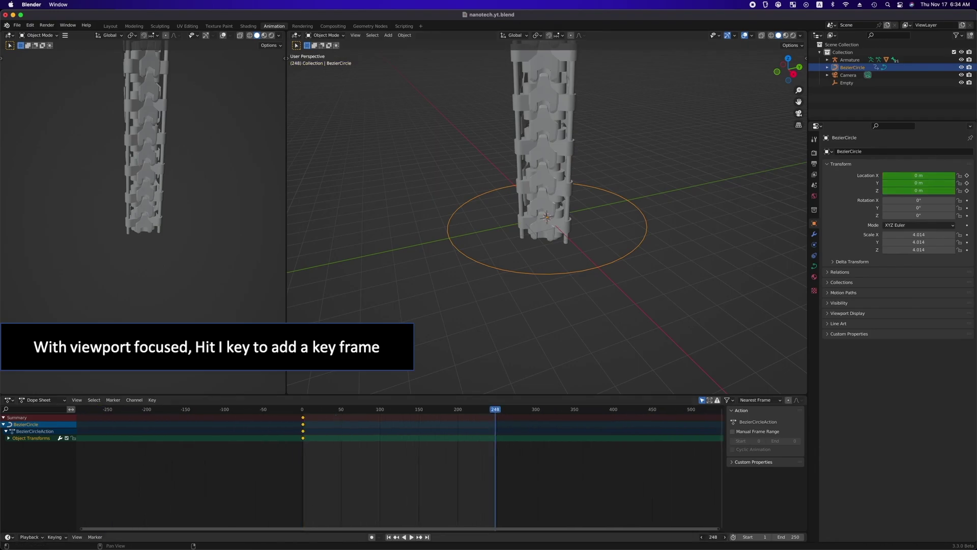
pyautogui.scroll(-6, 574, 310)
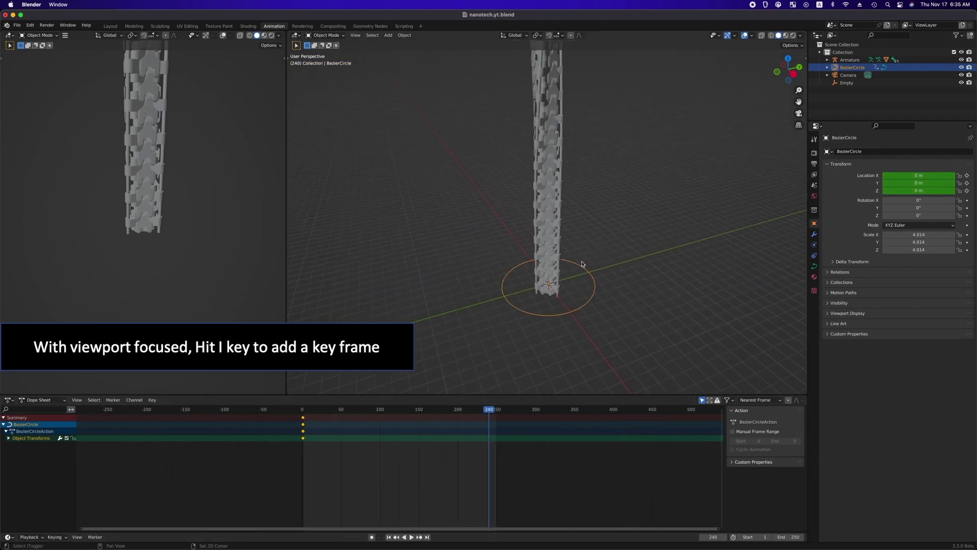
pyautogui.press('g')
pyautogui.press('z')
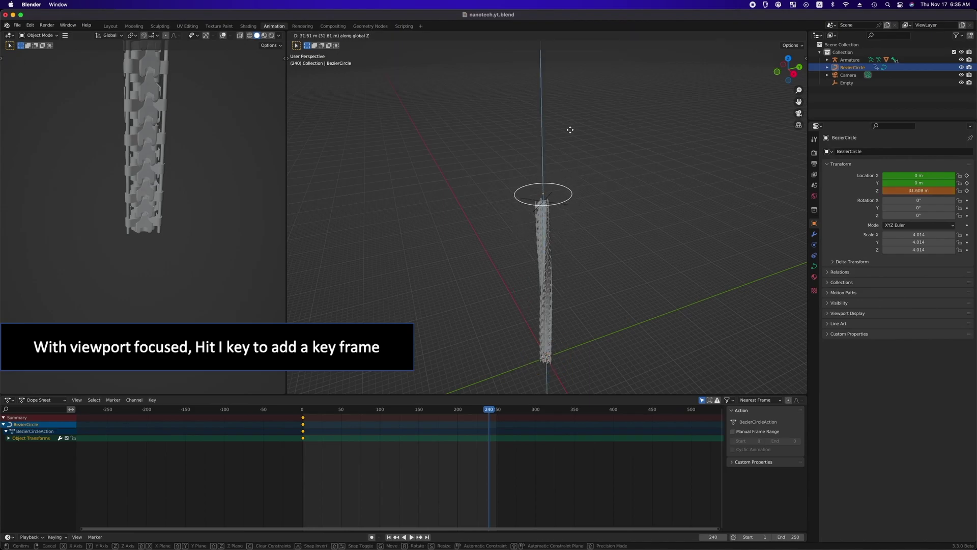
pyautogui.click(572, 131)
pyautogui.moveTo(541, 267); pyautogui.dragTo(571, 279, button='middle')
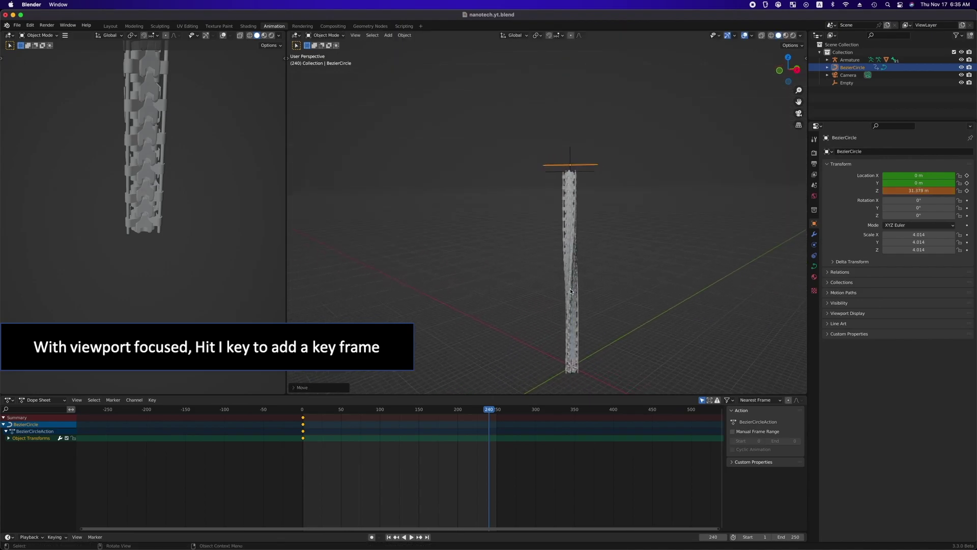
pyautogui.press('i')
pyautogui.click(572, 286)
# Switch the Dope Sheet to the Graph Editor and rename the Bezier circle as target.
pyautogui.hotkey('ctrl', 'Tab')
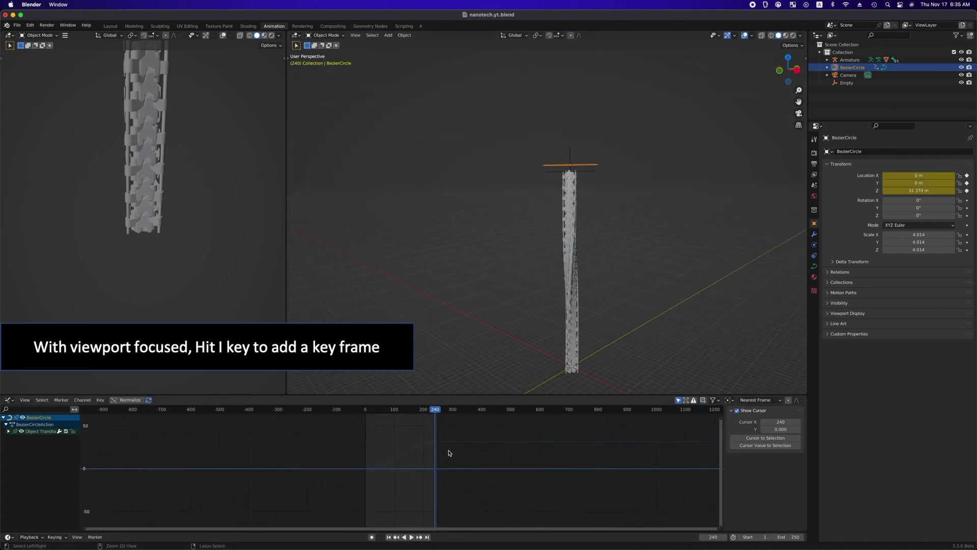
pyautogui.click(590, 164)
pyautogui.click(590, 164)
pyautogui.press('F2')
pyautogui.write('target')
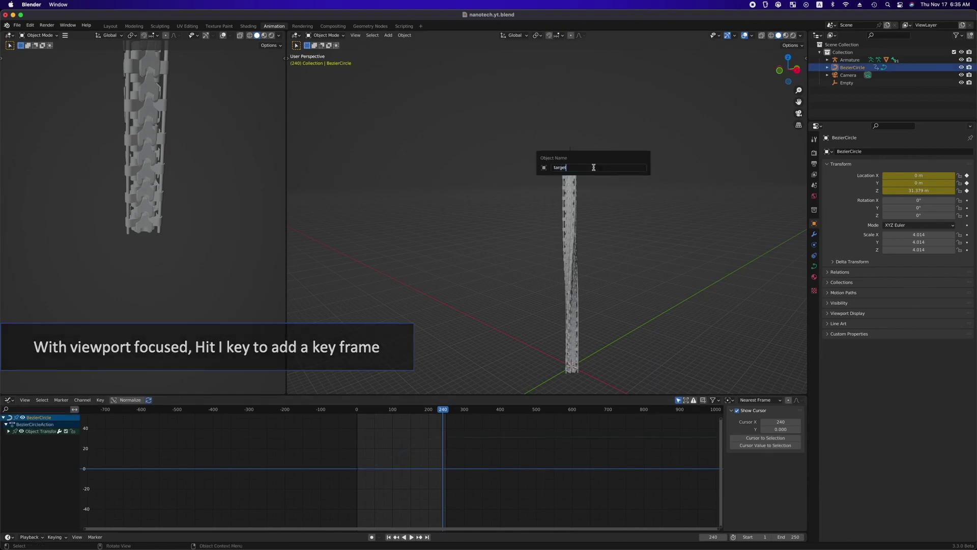
pyautogui.press('Return')
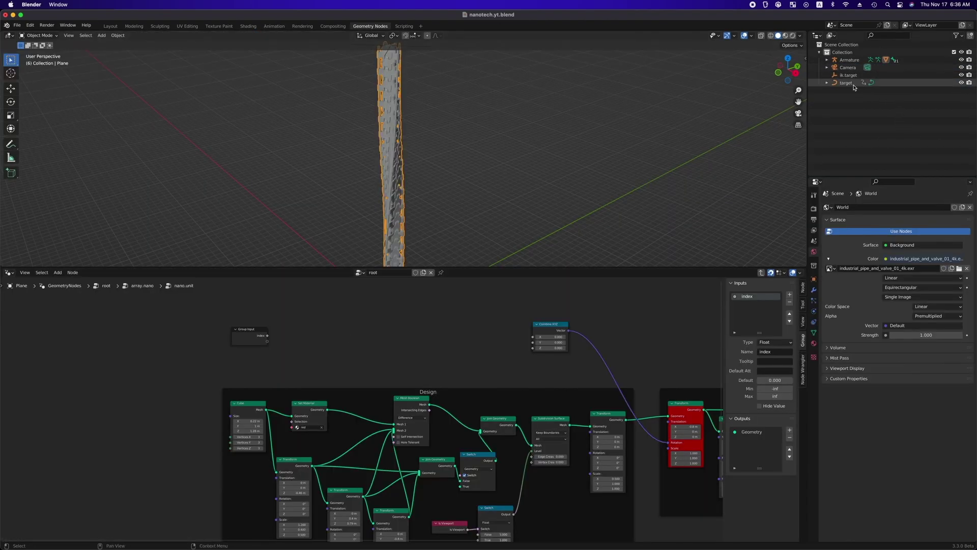
# Select the target circle and move it up along the global Z axis at frame 20, by about 5.2 m.
pyautogui.click(855, 87)
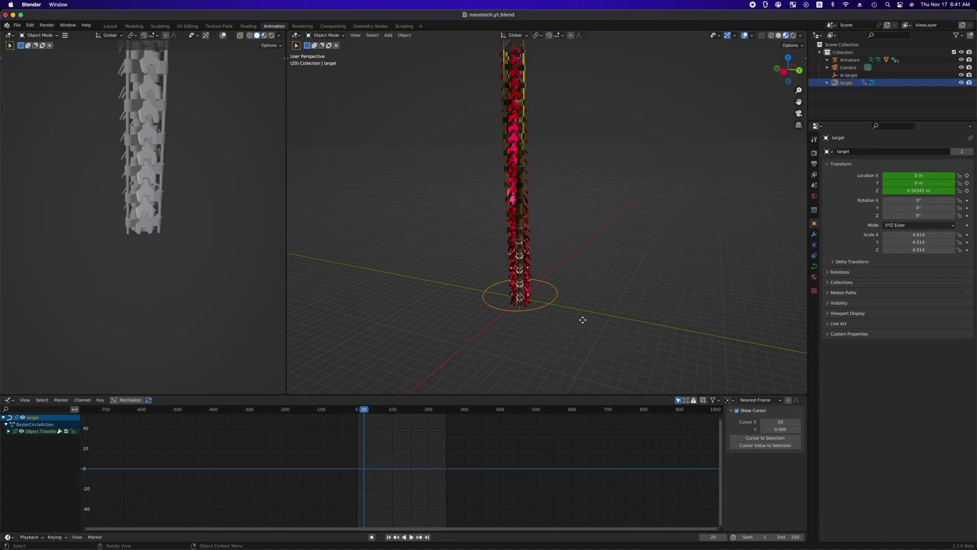
pyautogui.press('g')
pyautogui.press('z')
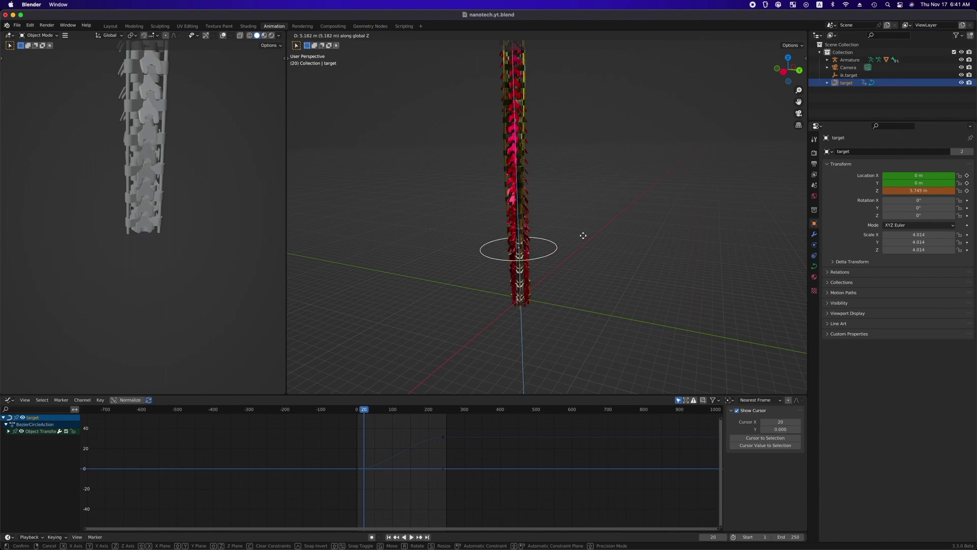